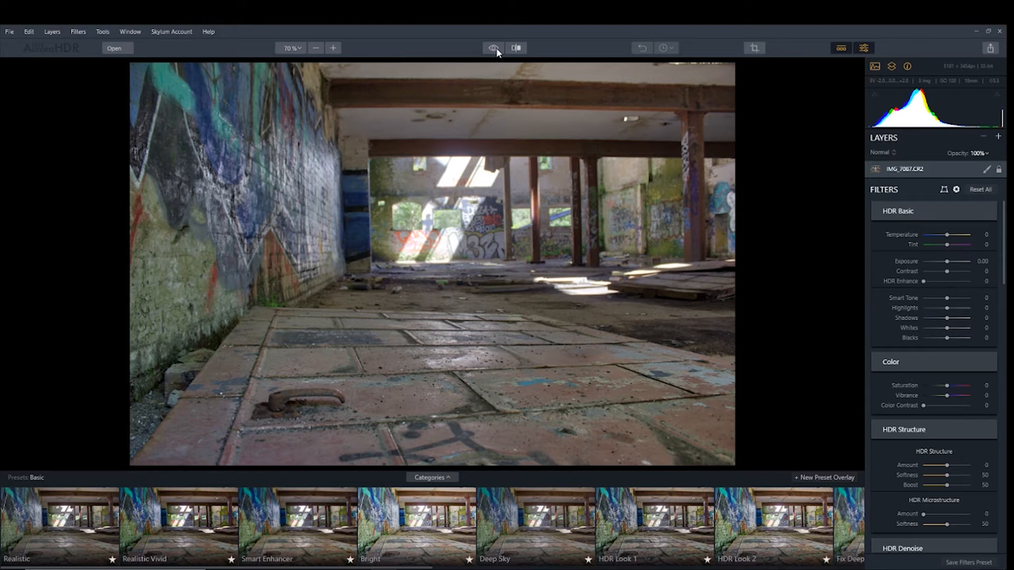
- Try the Creative Drama and Ethereal presets from the Dramatic category, and apply Gloomy Day to the photo
left_click(449, 478)
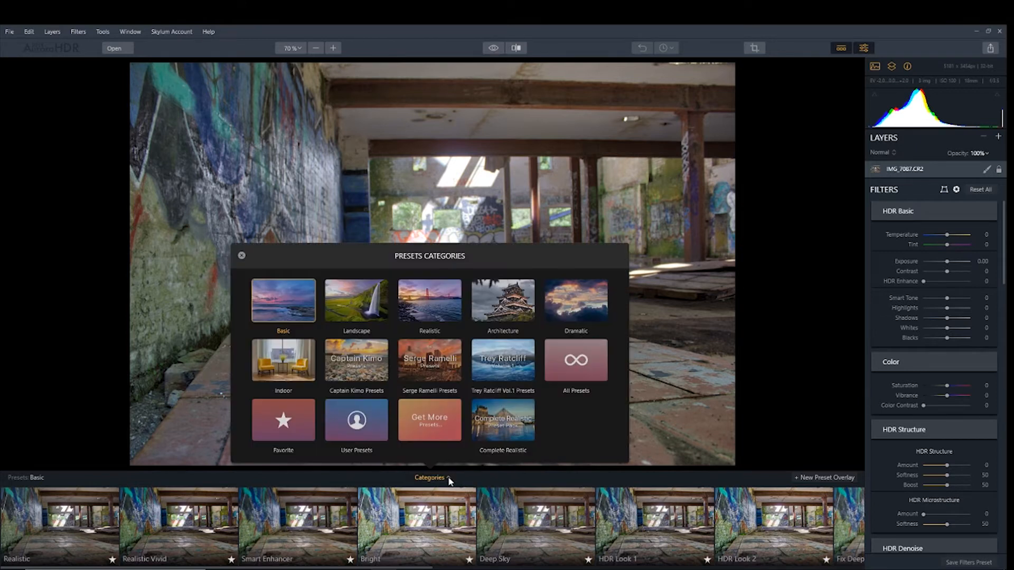
left_click(576, 301)
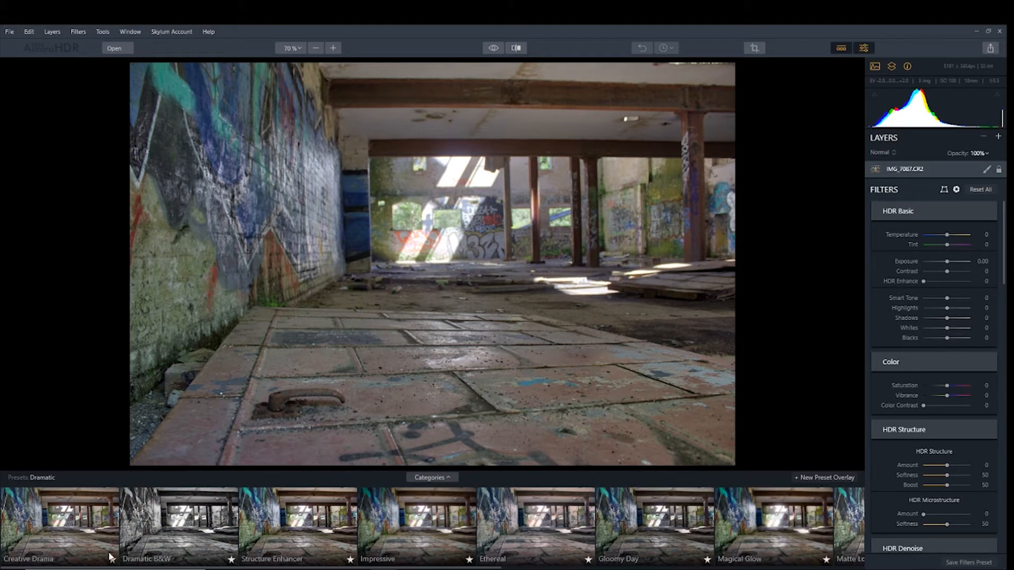
left_click(83, 528)
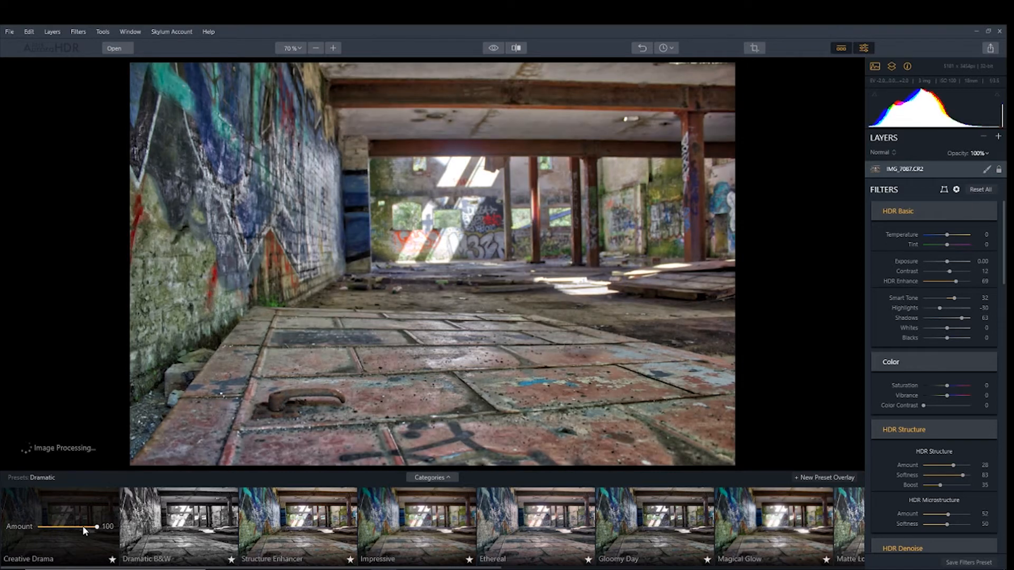
left_click(531, 533)
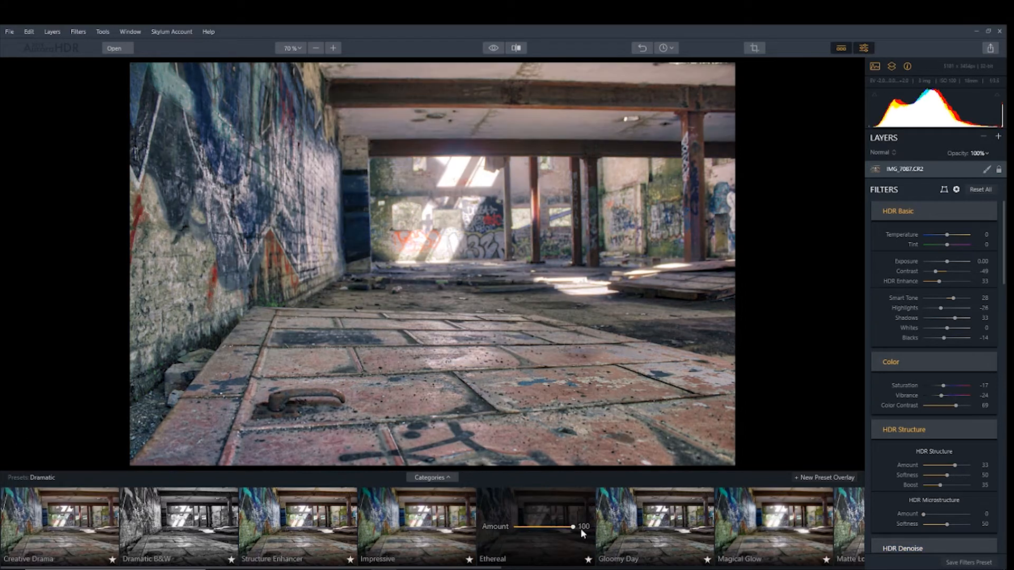
left_click(649, 525)
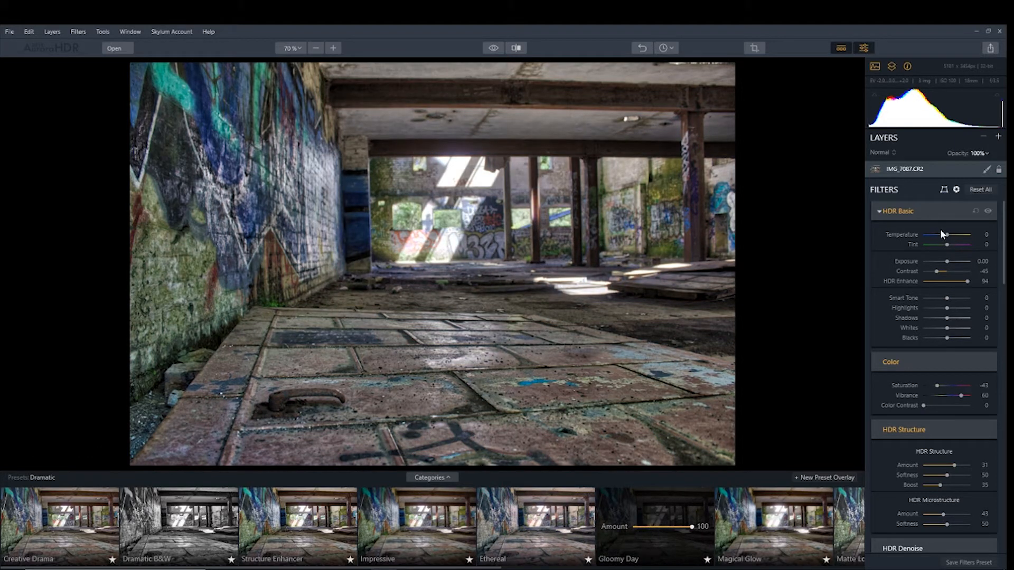
- In the HDR Basic filter, set Highlights to -44, Shadows to 18 and HDR Enhance to 100
left_click_drag(947, 308, 937, 309)
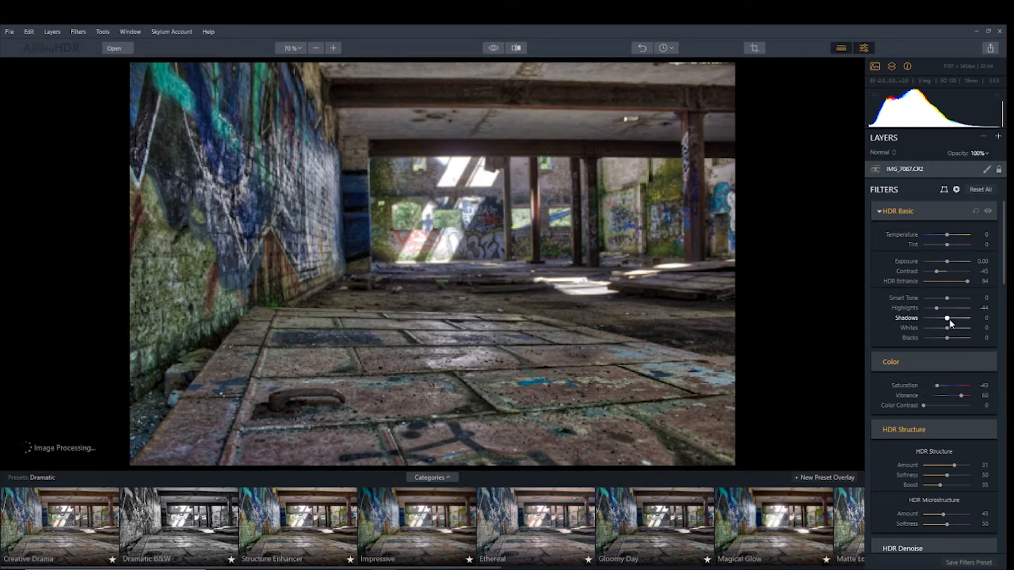
left_click_drag(949, 321, 953, 323)
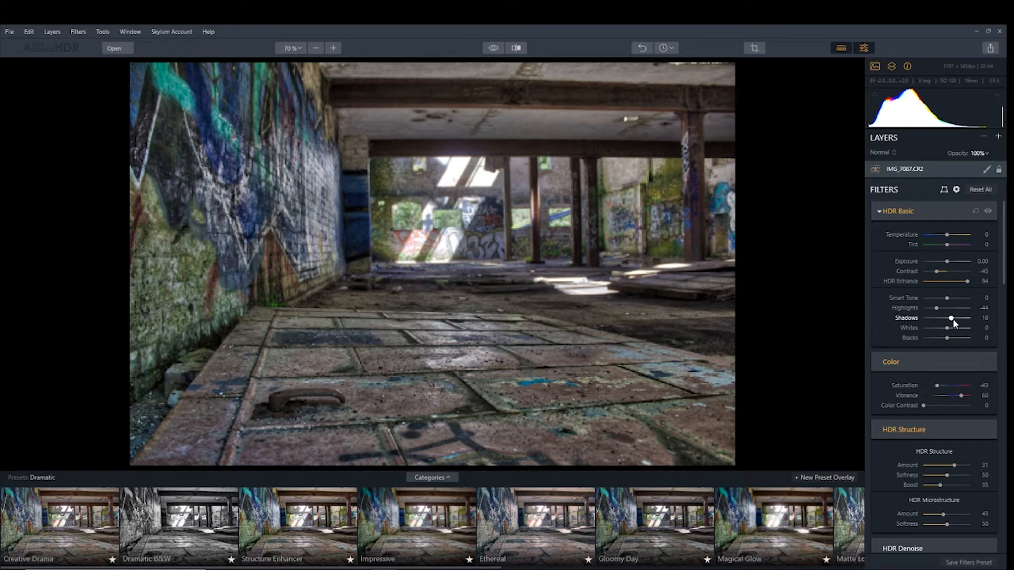
left_click_drag(968, 282, 978, 283)
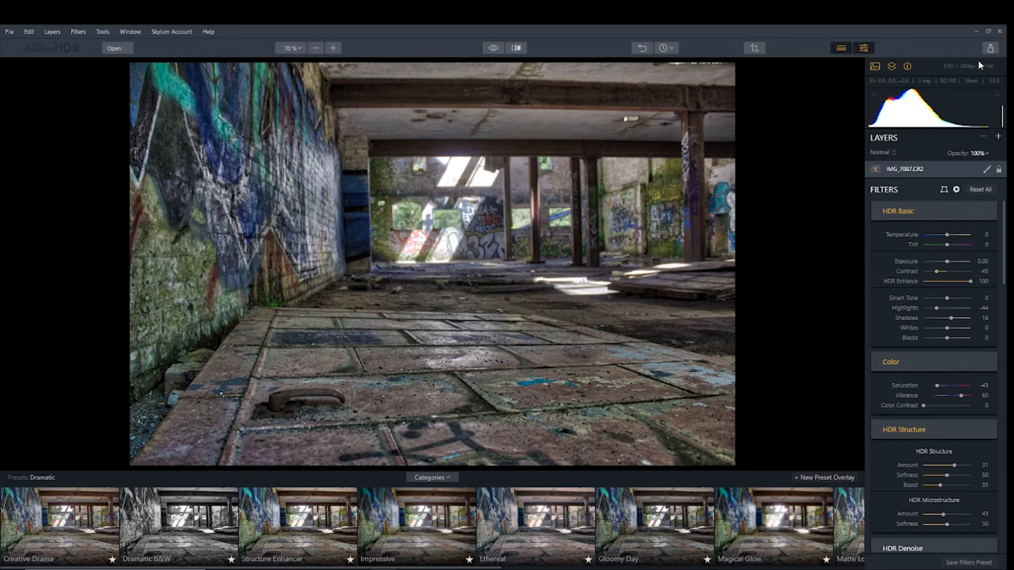
- Export the photo at actual size as the JPEG Factory.jpg in E:\HDR, with quality at its highest
left_click(990, 48)
left_click(928, 76)
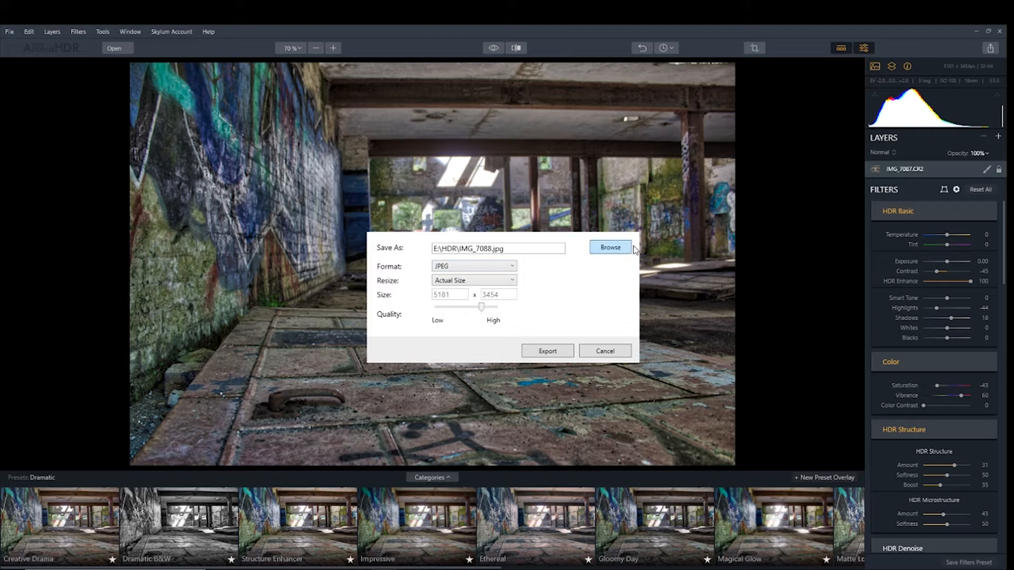
left_click(611, 248)
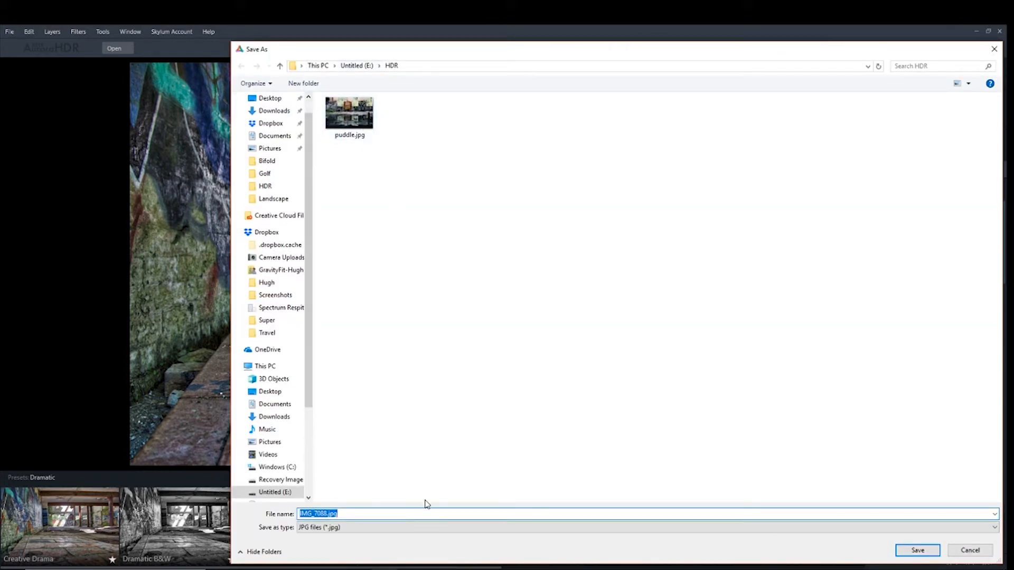
type("Factory")
left_click(918, 551)
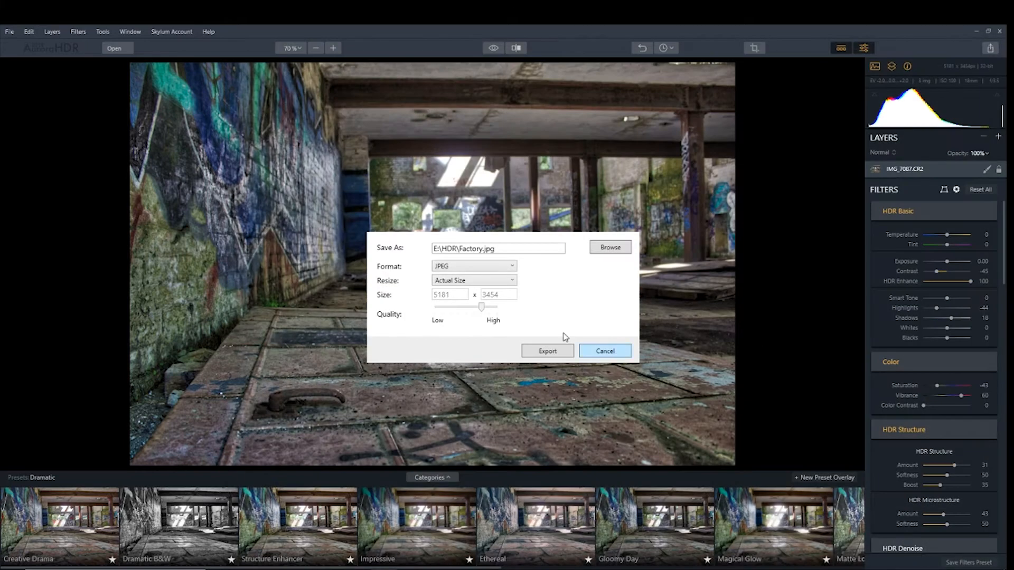
left_click_drag(484, 311, 509, 315)
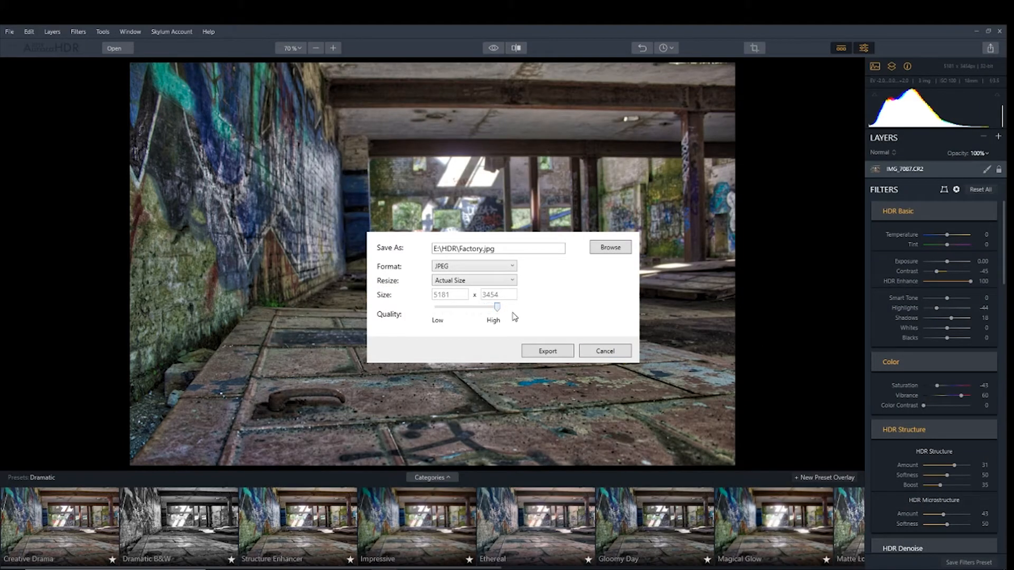
left_click(562, 351)
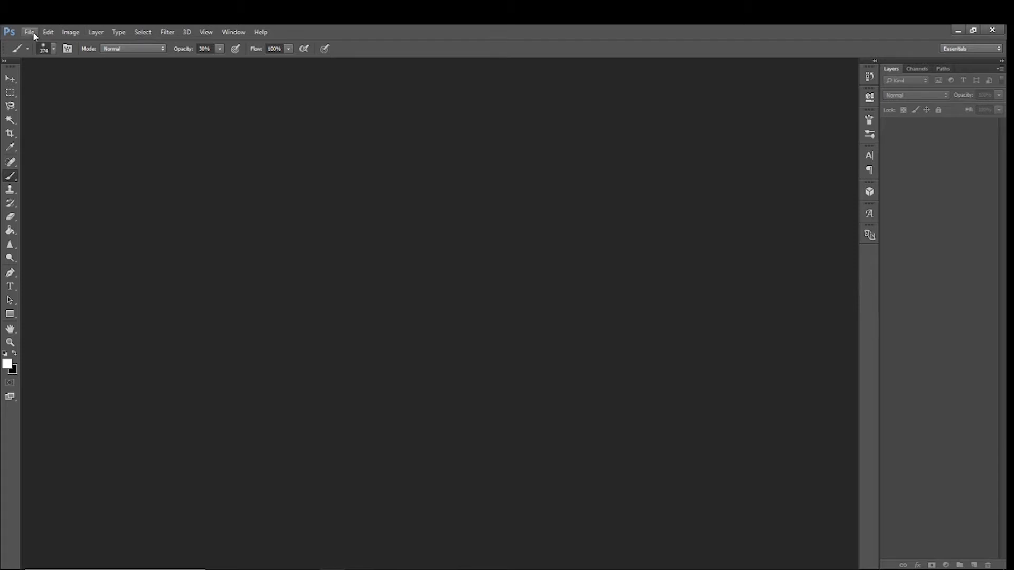
- Switch to Photoshop and open Factory.jpg from the HDR folder
left_click(29, 32)
left_click(42, 54)
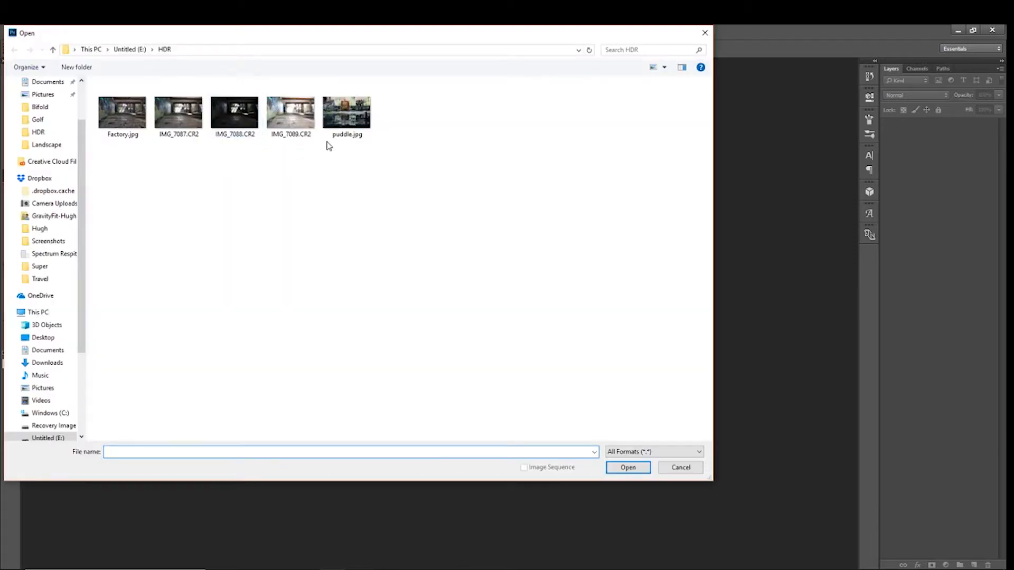
left_click(132, 131)
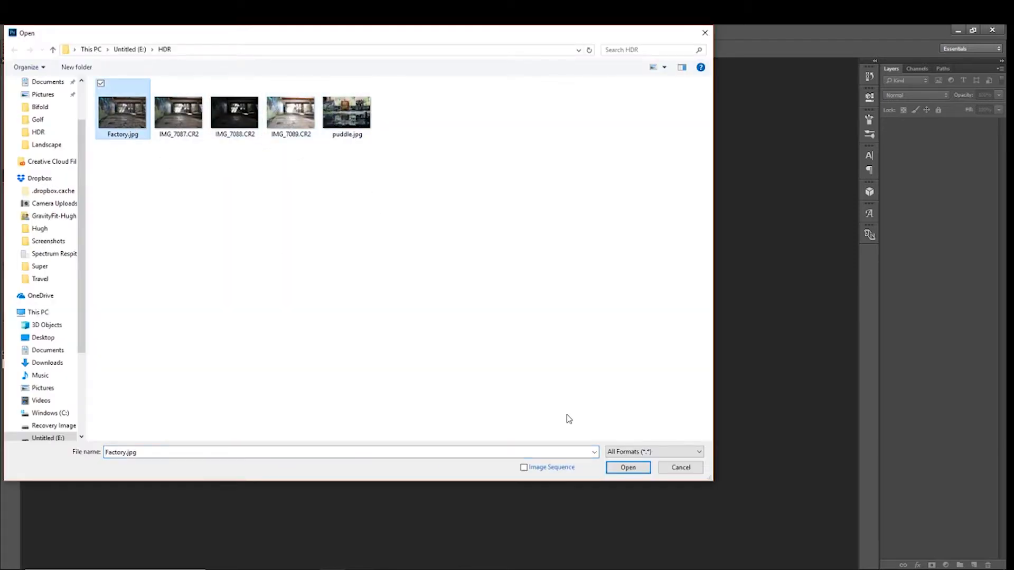
left_click(631, 467)
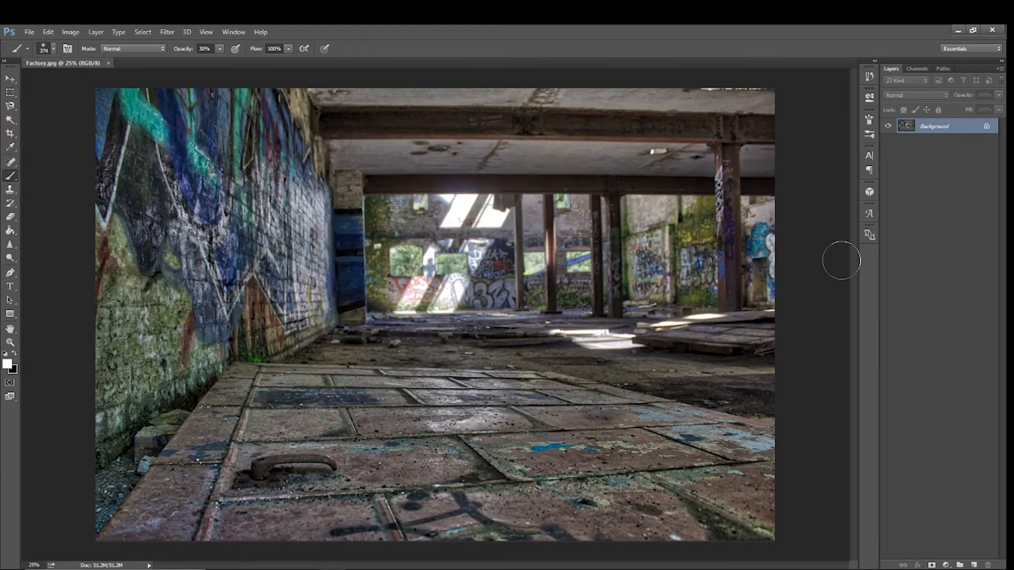
- Add a new layer above the Background and fill it with black using the Paint Bucket tool
left_click(973, 566)
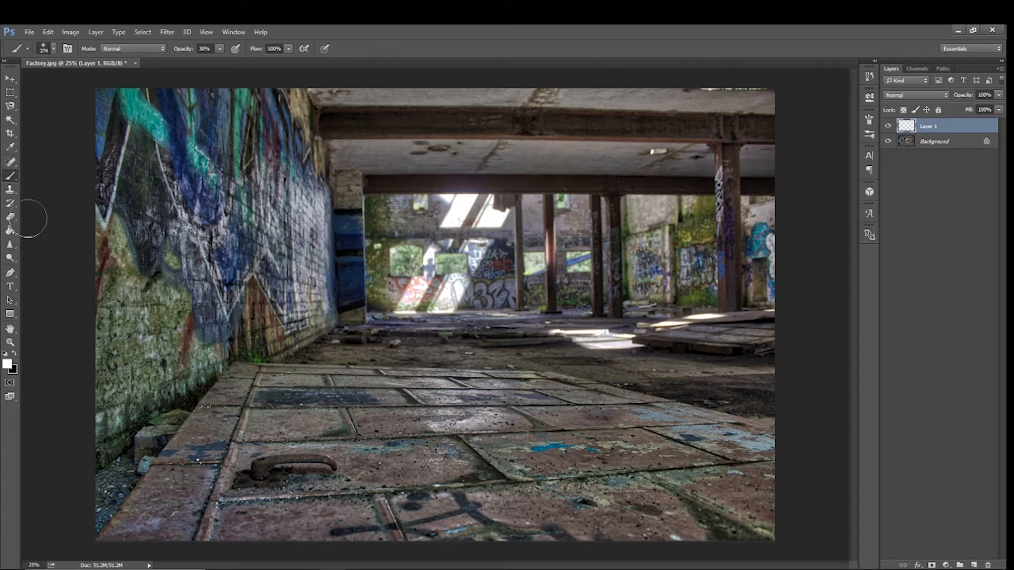
left_click(15, 355)
left_click(10, 231)
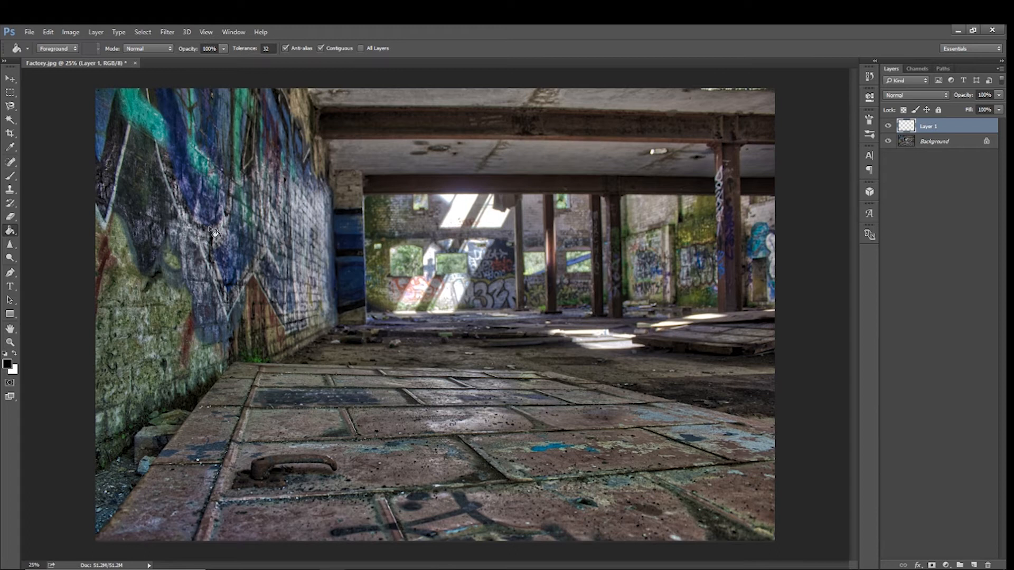
left_click(418, 226)
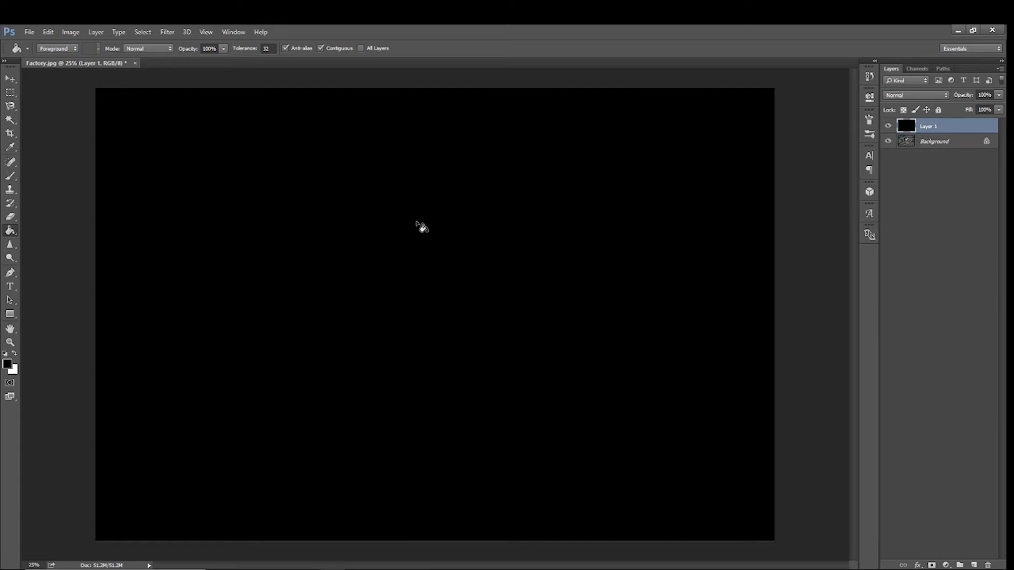
- Apply the Add Noise filter to the black layer at 400% with Gaussian distribution and Monochromatic enabled
left_click(167, 32)
mouse_move(183, 177)
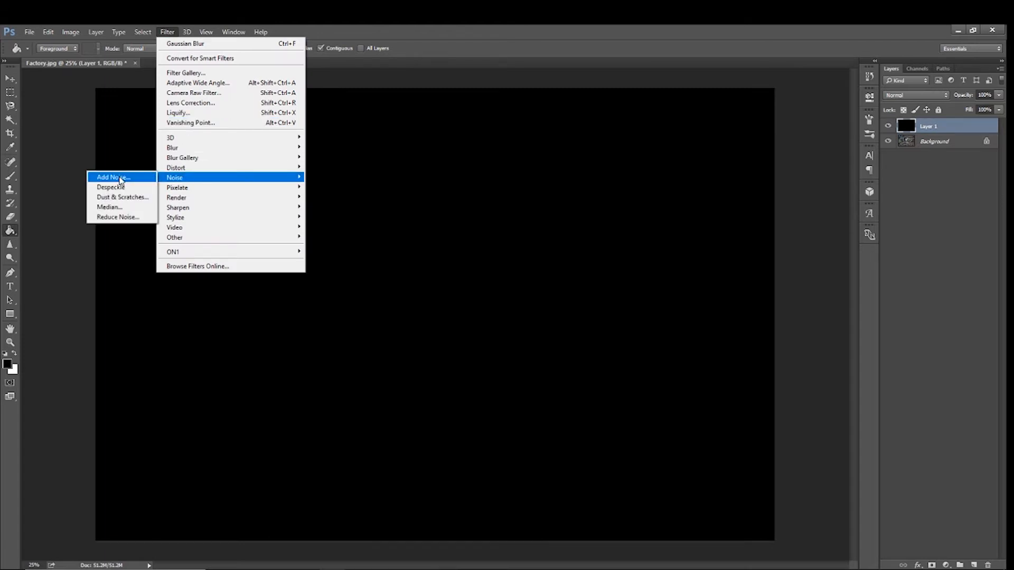
left_click(112, 178)
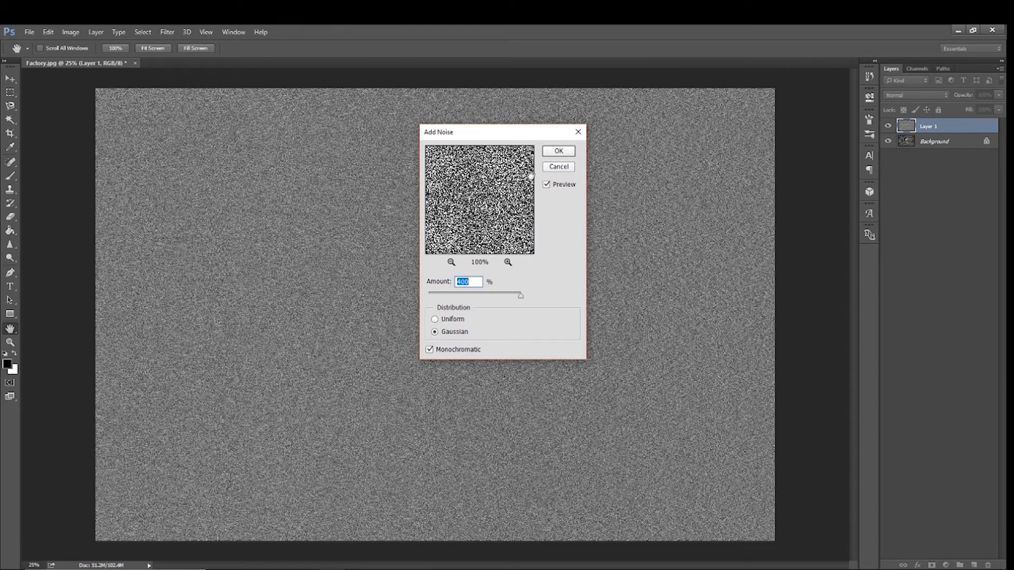
left_click(559, 151)
key("g")
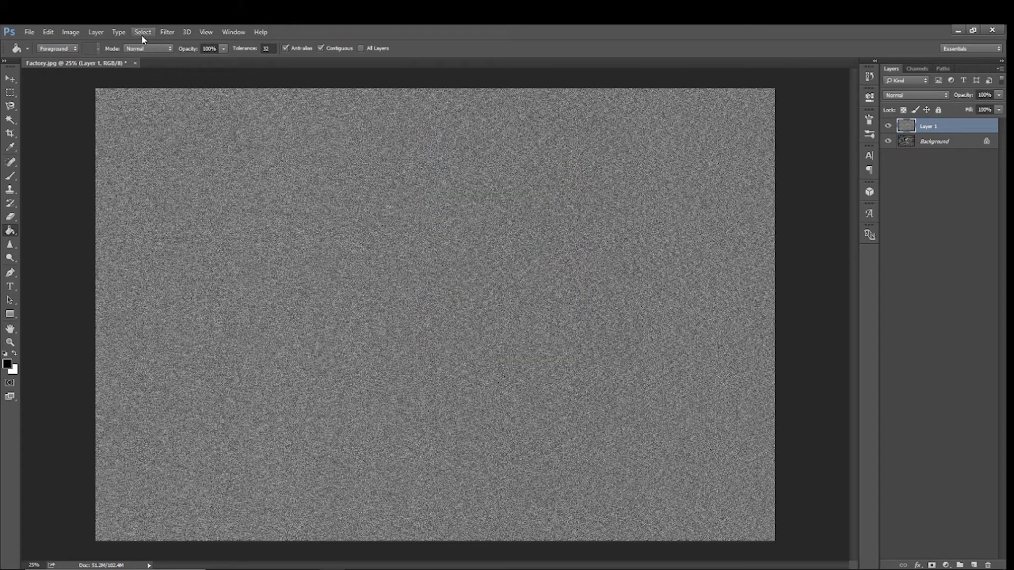
- Soften the noise layer with a Gaussian Blur of 2 pixels radius
left_click(167, 32)
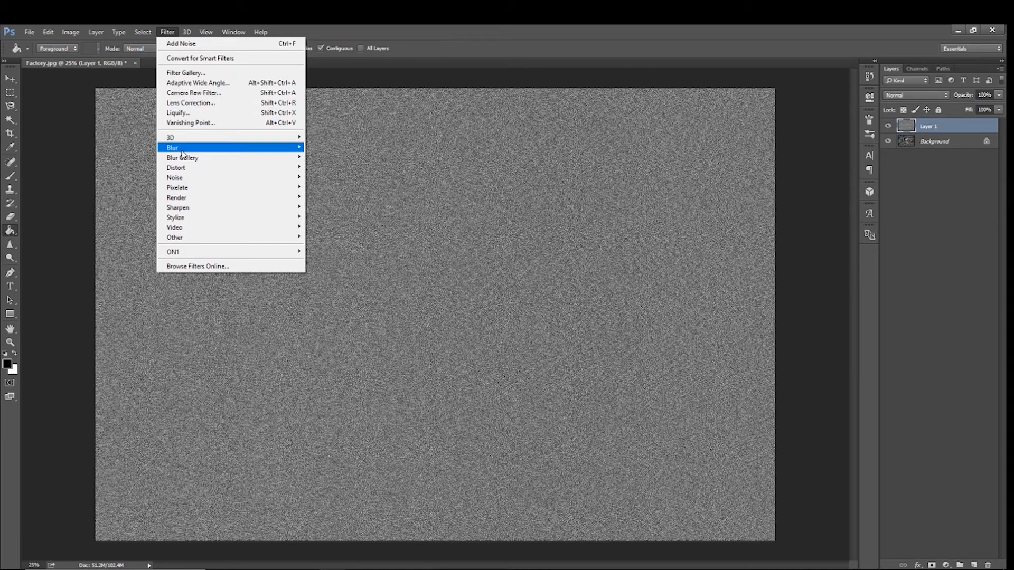
mouse_move(182, 154)
left_click(135, 187)
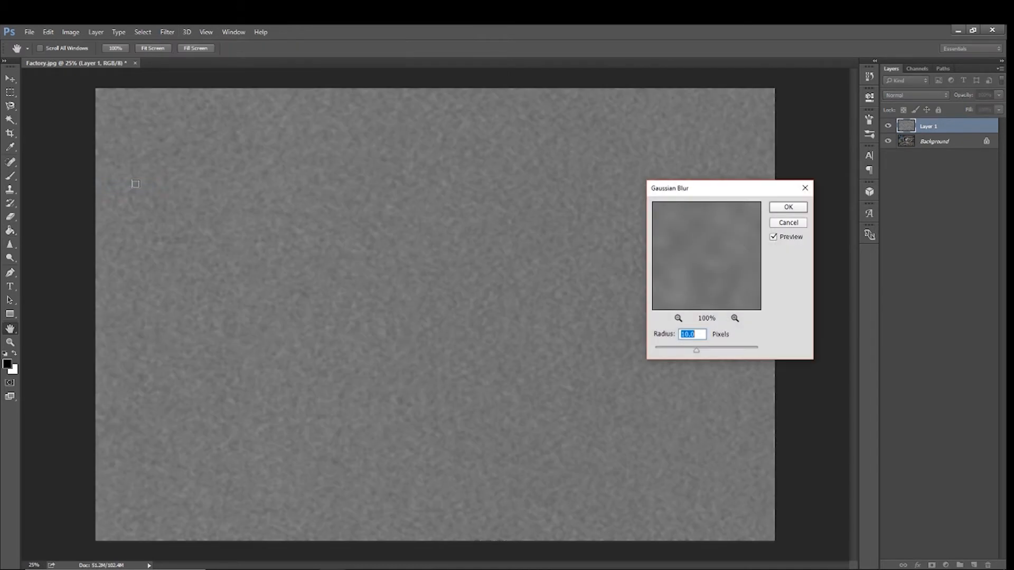
type("2")
left_click(798, 211)
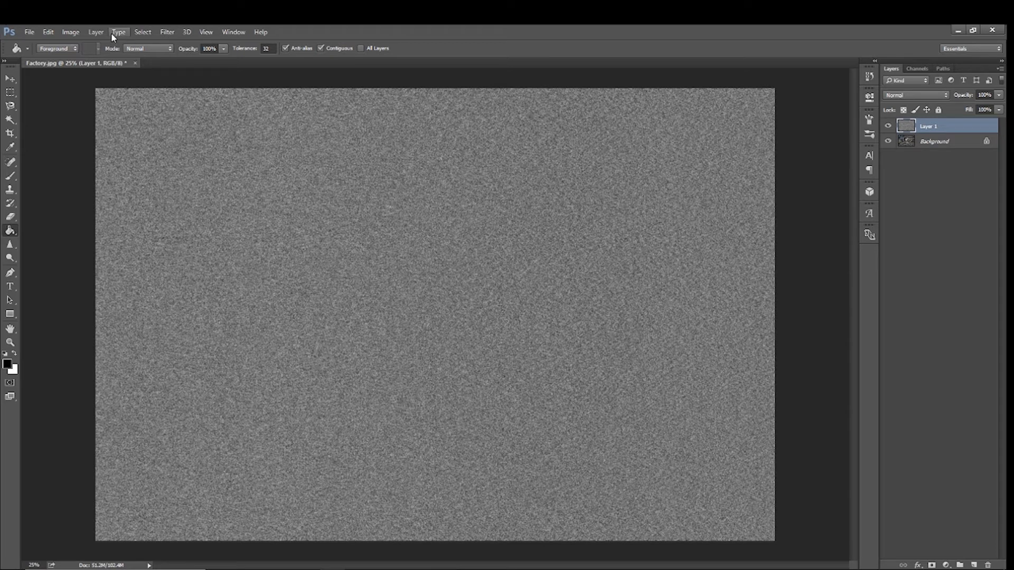
- Apply a Levels adjustment to the noise layer with input black at 138 and input white at 163
left_click(74, 32)
mouse_move(88, 58)
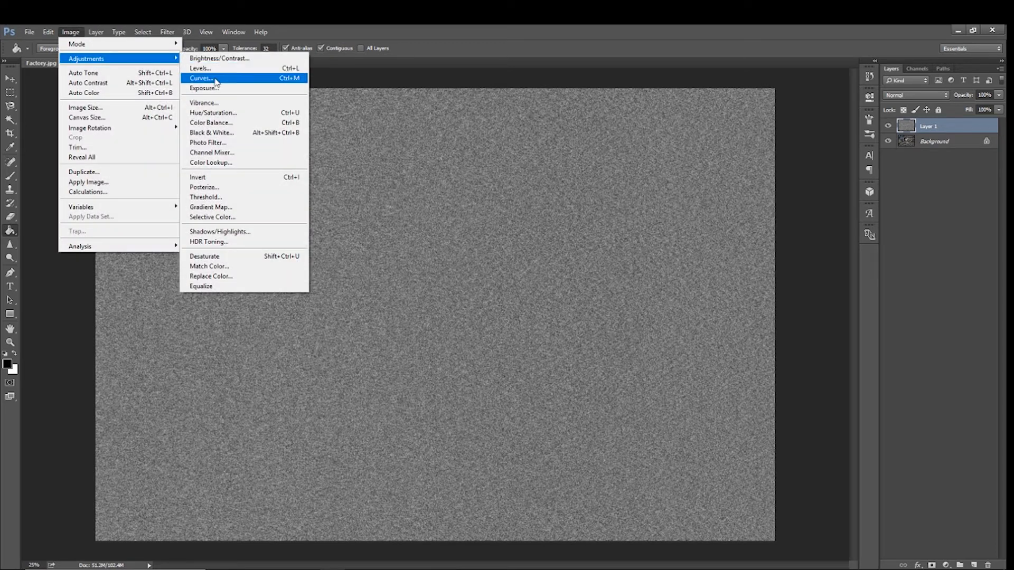
left_click(216, 71)
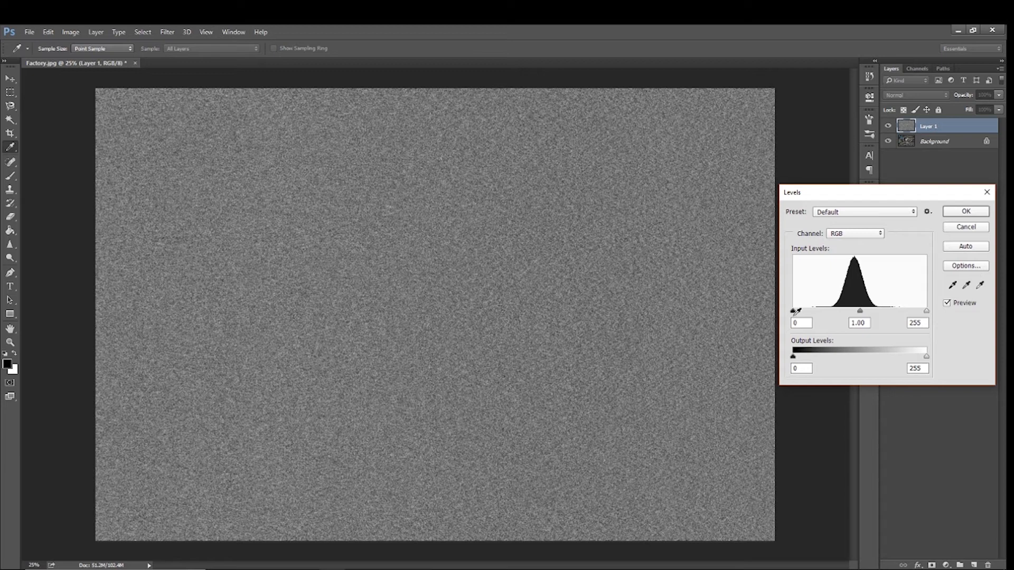
left_click_drag(794, 313, 866, 323)
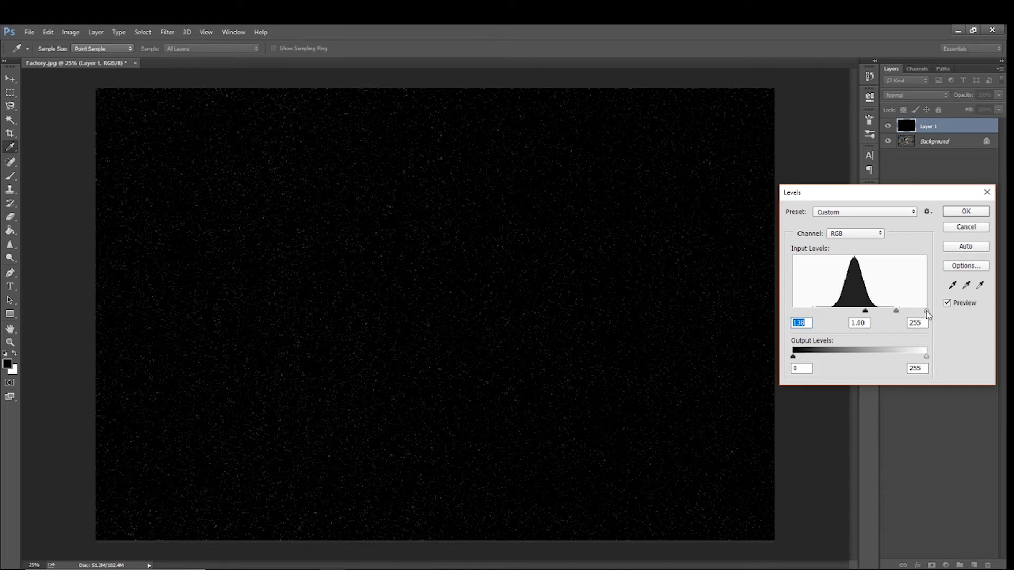
left_click_drag(927, 314, 879, 317)
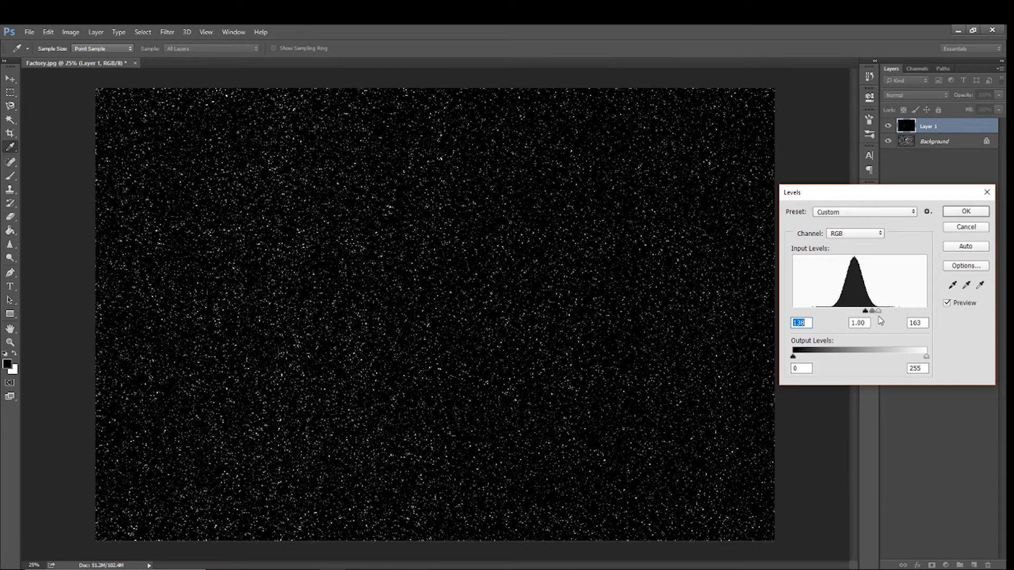
key("Tab")
key("Tab")
left_click(959, 211)
key("g")
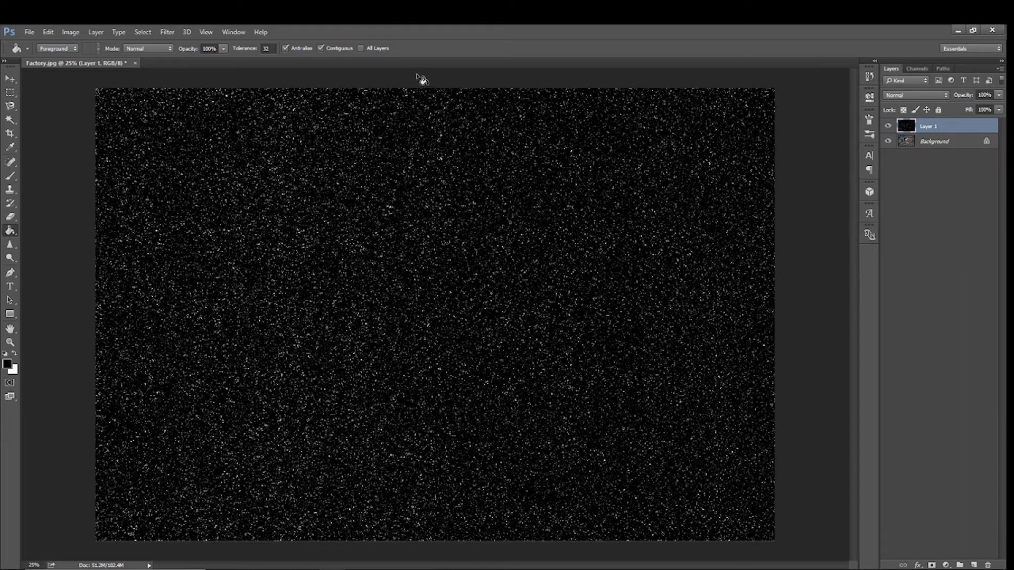
- Apply a Motion Blur to the noise layer with a steep diagonal angle and a distance of 65 pixels
left_click(168, 33)
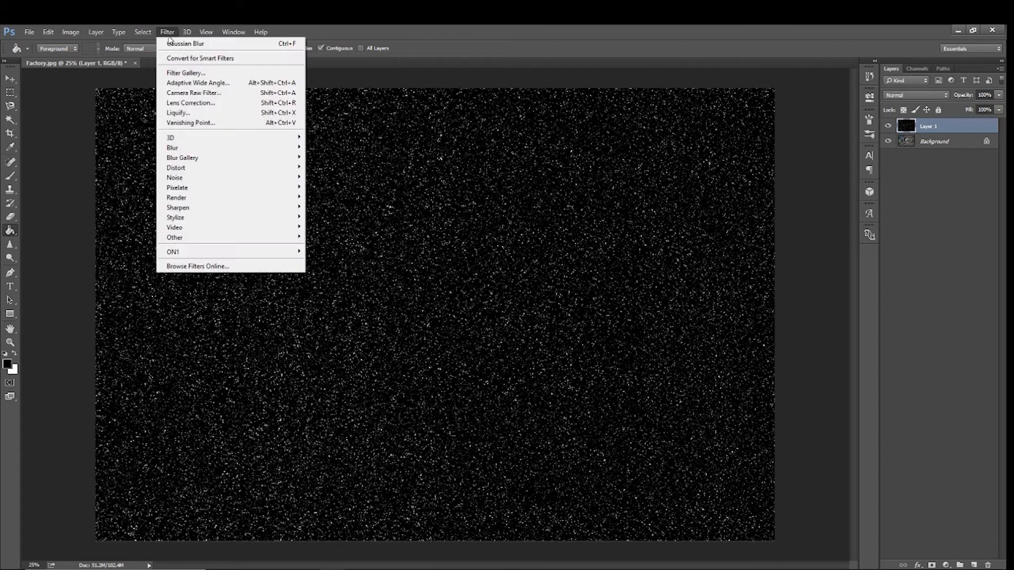
mouse_move(179, 148)
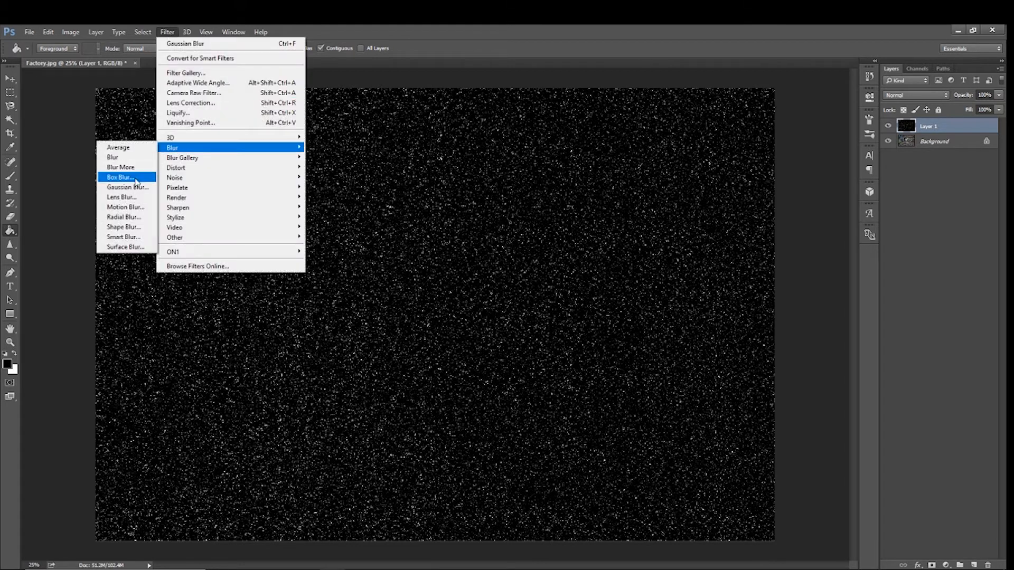
left_click(131, 207)
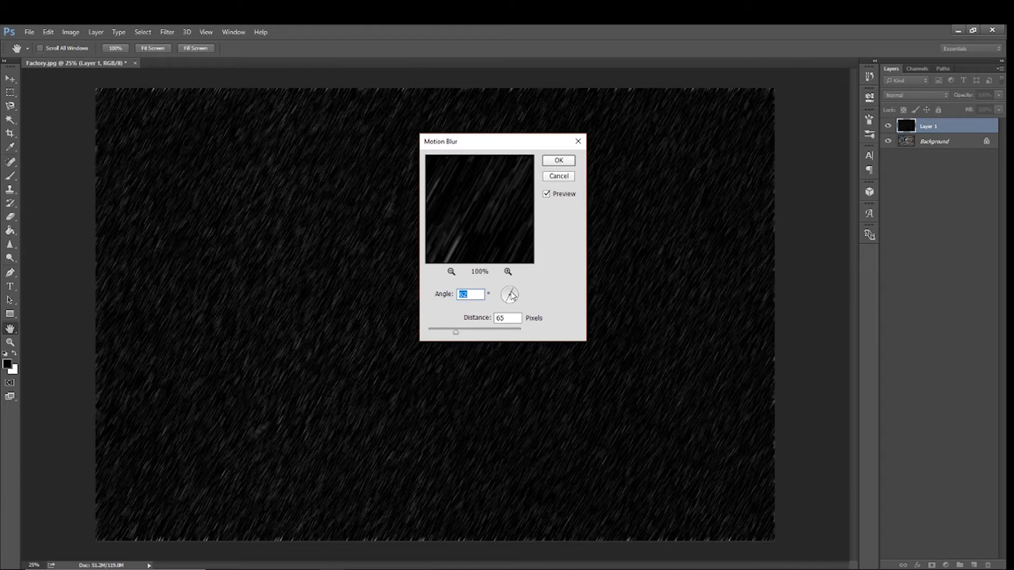
left_click_drag(511, 295, 506, 294)
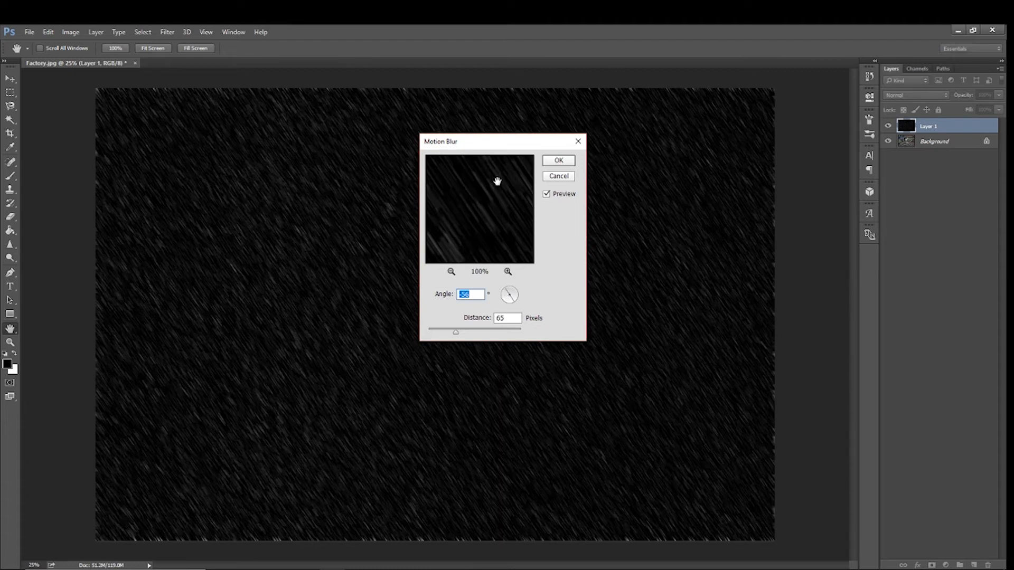
mouse_move(513, 299)
left_mouse_down()
mouse_move(511, 290)
mouse_move(521, 303)
left_mouse_up()
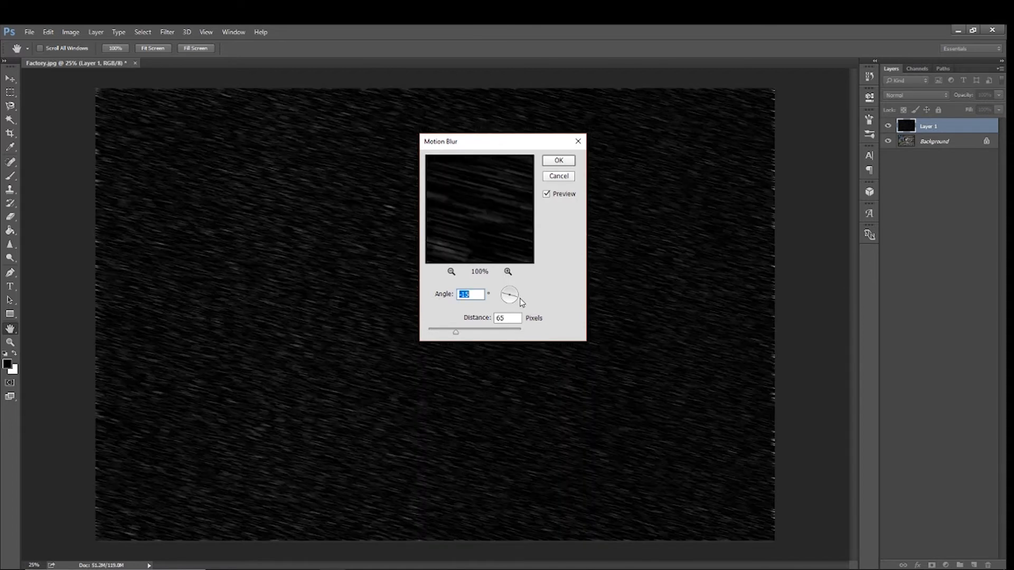
left_click_drag(519, 298, 515, 288)
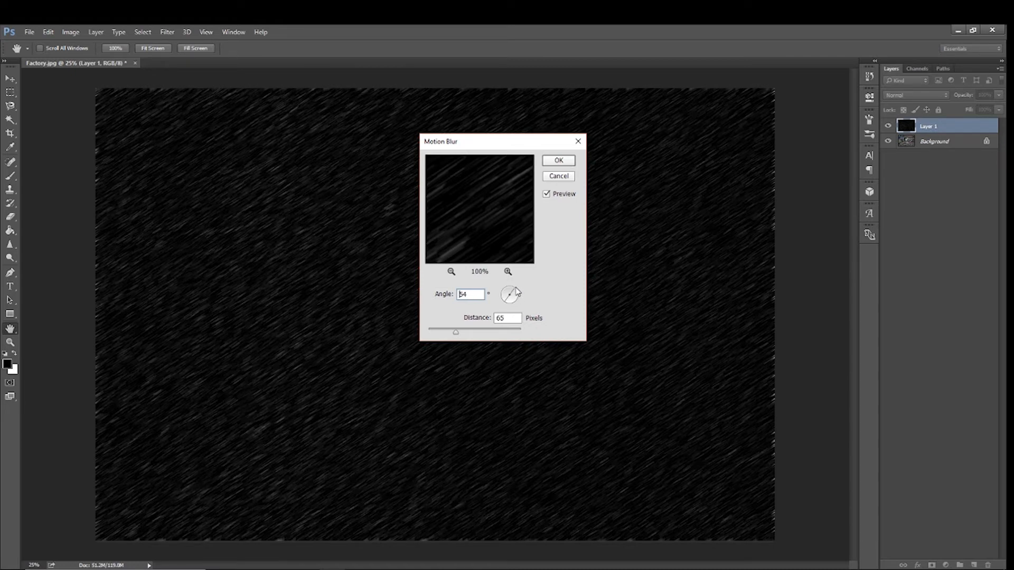
left_click(559, 160)
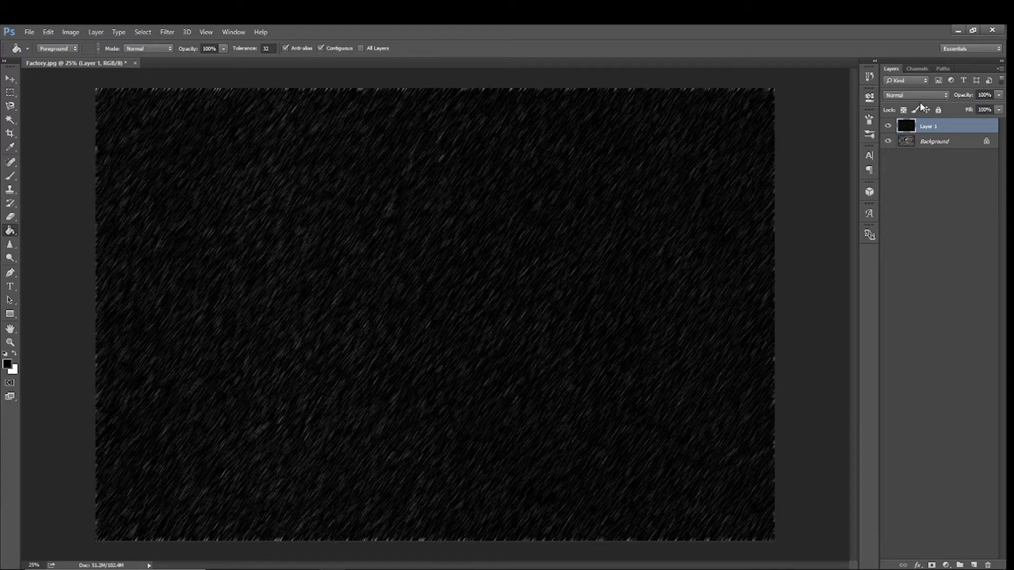
- Set the rain layer's blend mode to Screen and toggle its visibility to compare the photo with and without rain
left_click(920, 95)
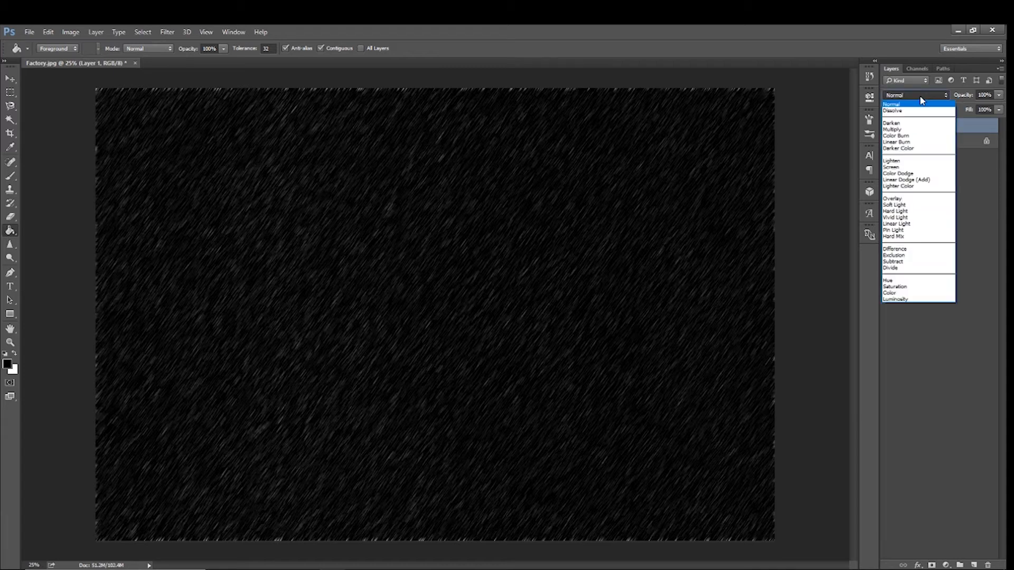
left_click(904, 168)
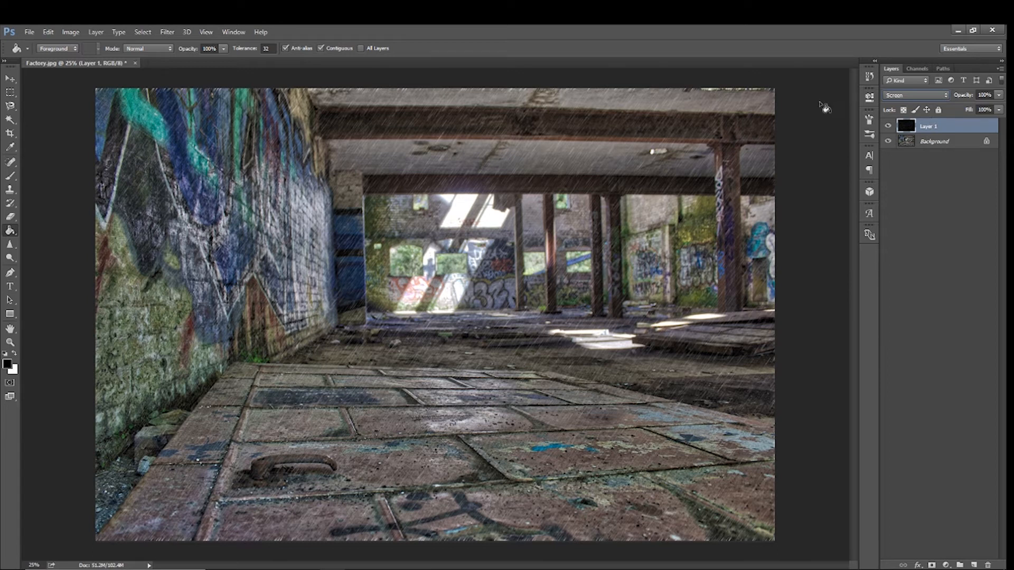
left_click(888, 125)
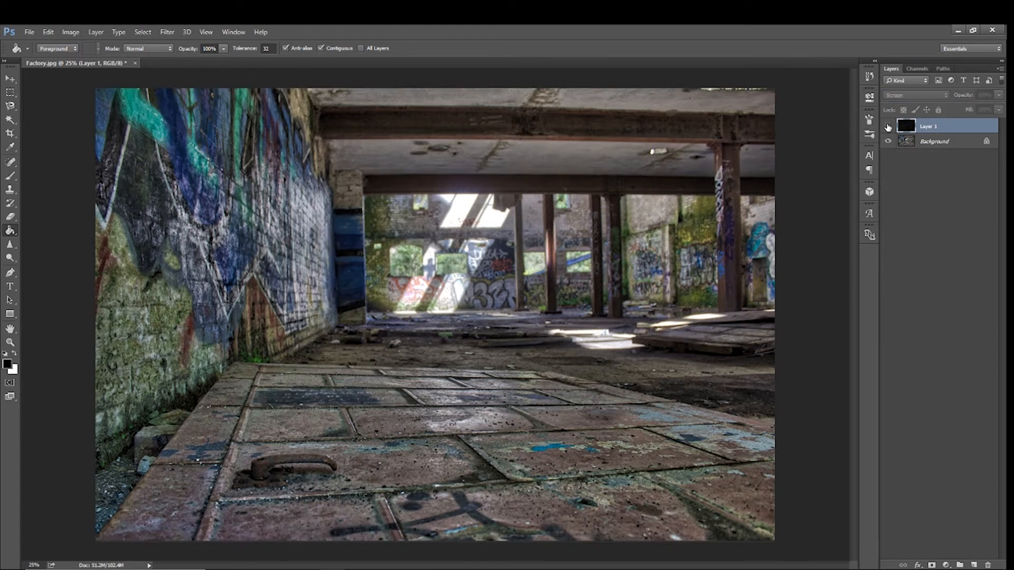
left_click(888, 127)
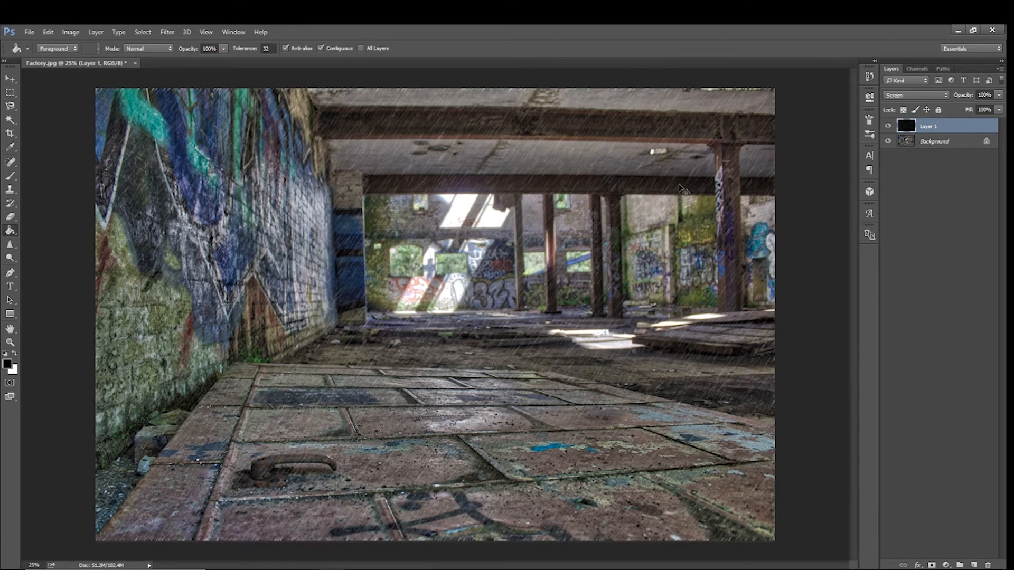
- Scale the rain layer proportionally to 105% with Free Transform so its ragged edges fall outside the photo
key("ctrl+t")
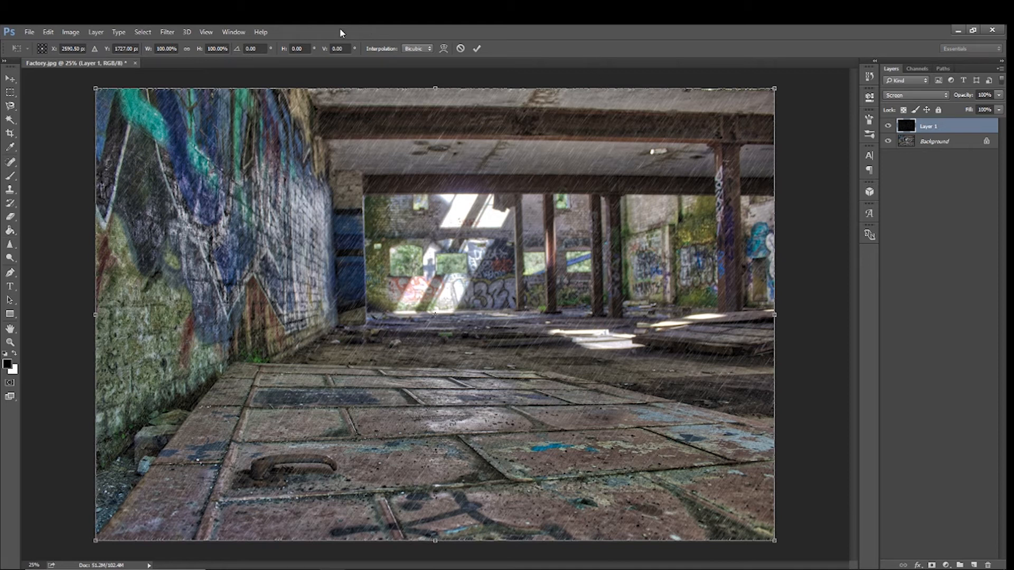
left_click(165, 49)
type("105")
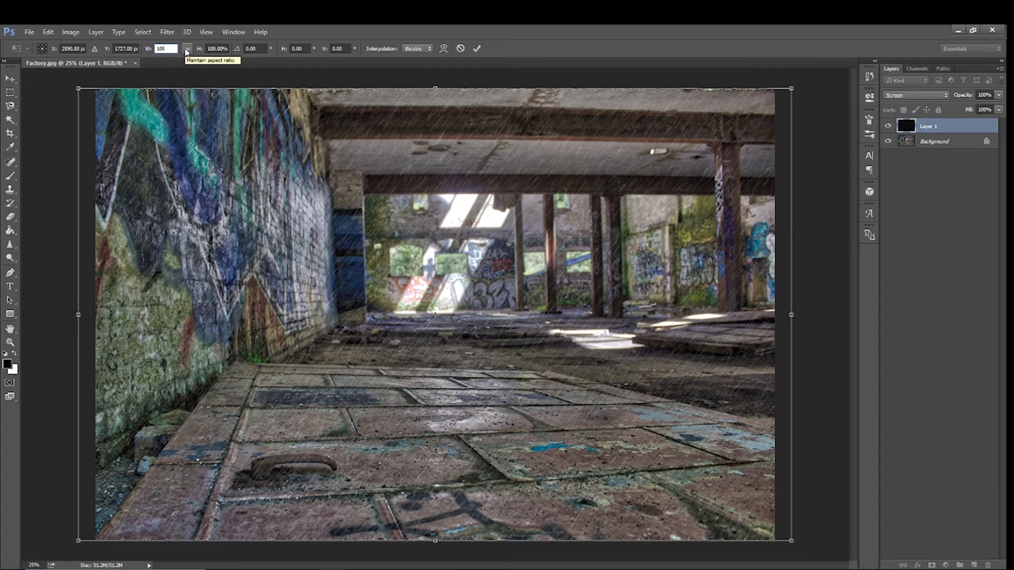
left_click(188, 50)
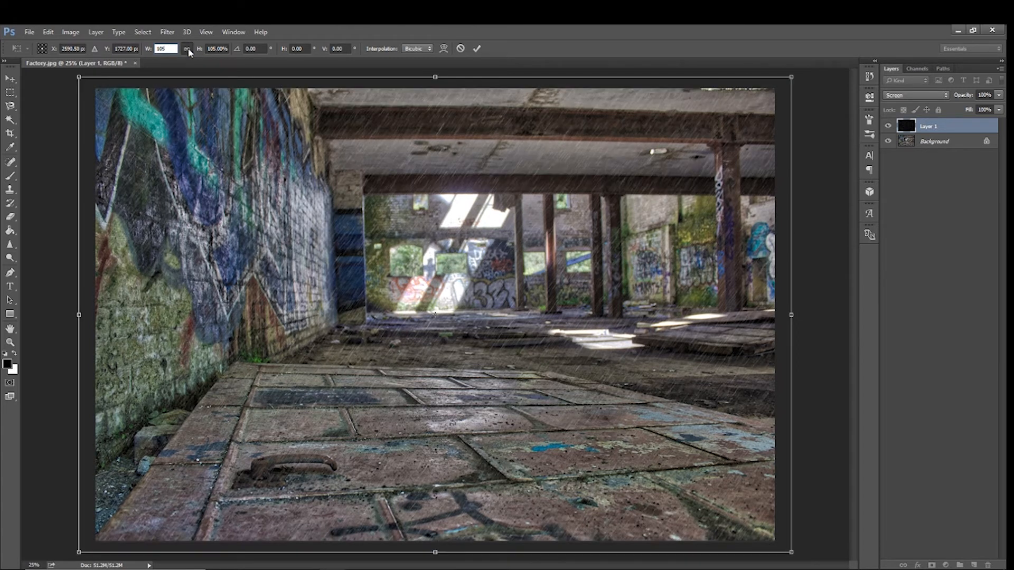
left_click(478, 48)
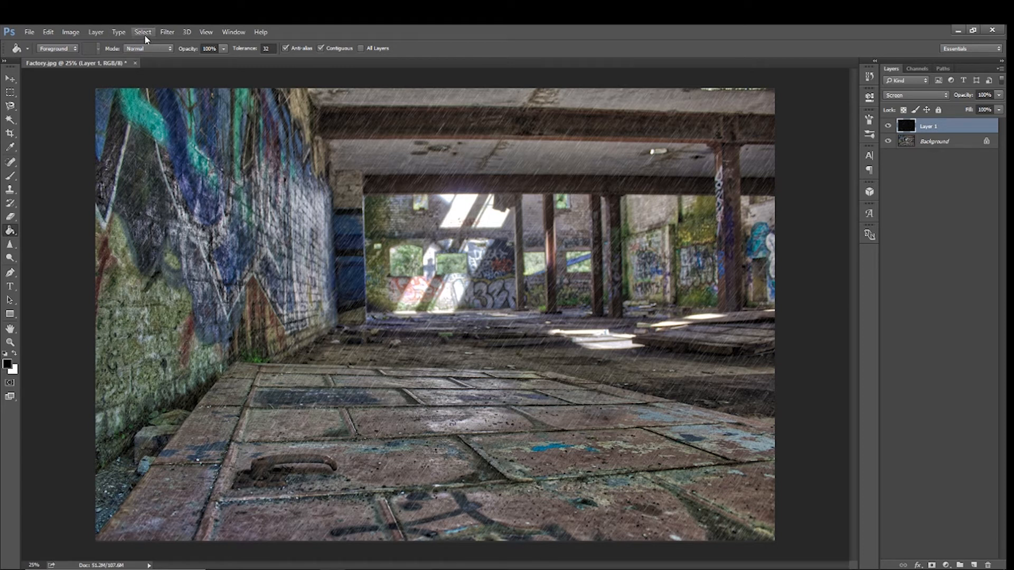
- Brighten the rain streaks on Layer 1 with a Levels adjustment by lowering the white input level
left_click(71, 32)
mouse_move(87, 59)
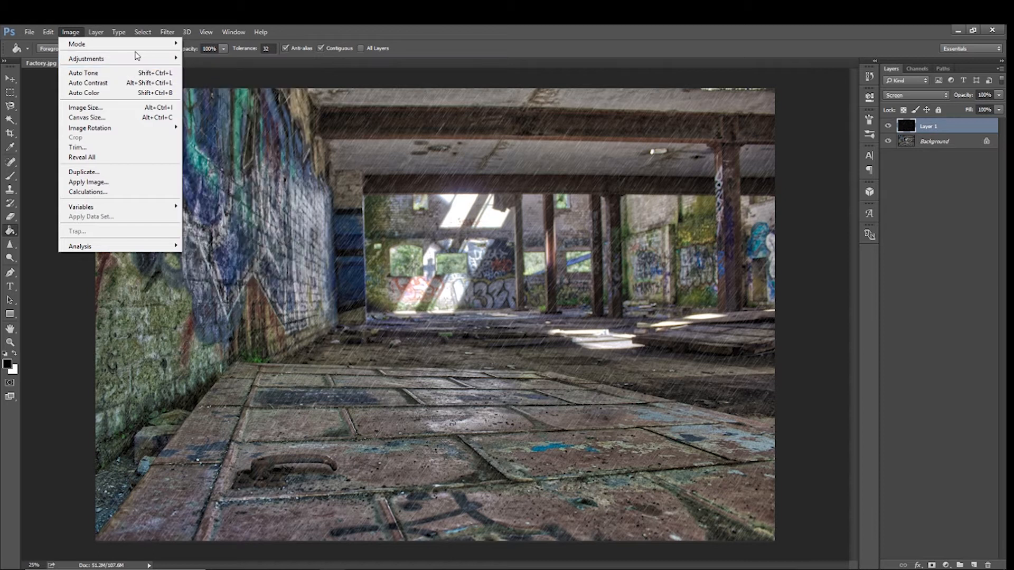
mouse_move(174, 62)
left_click(211, 68)
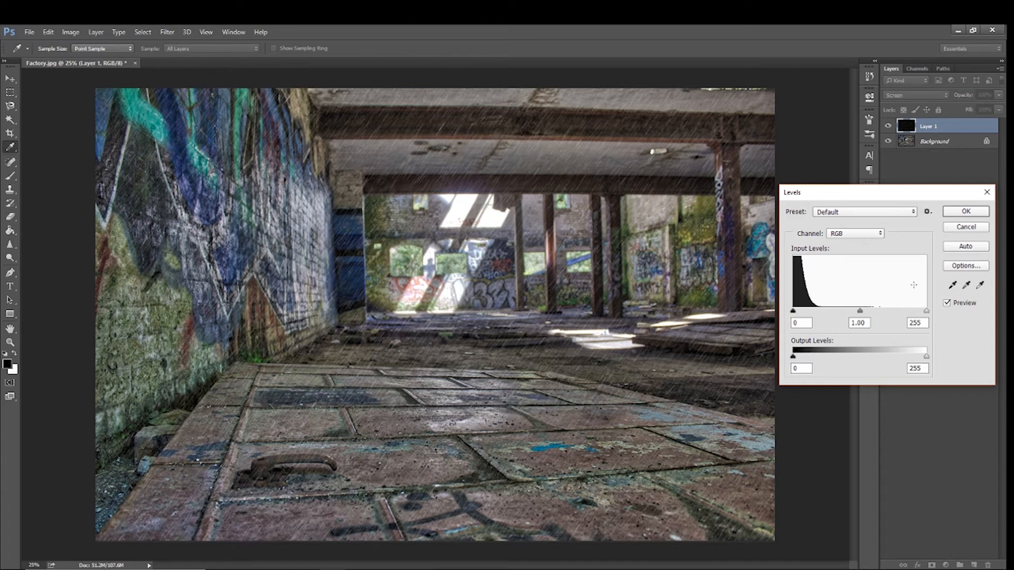
left_click_drag(929, 315, 894, 316)
left_click(962, 213)
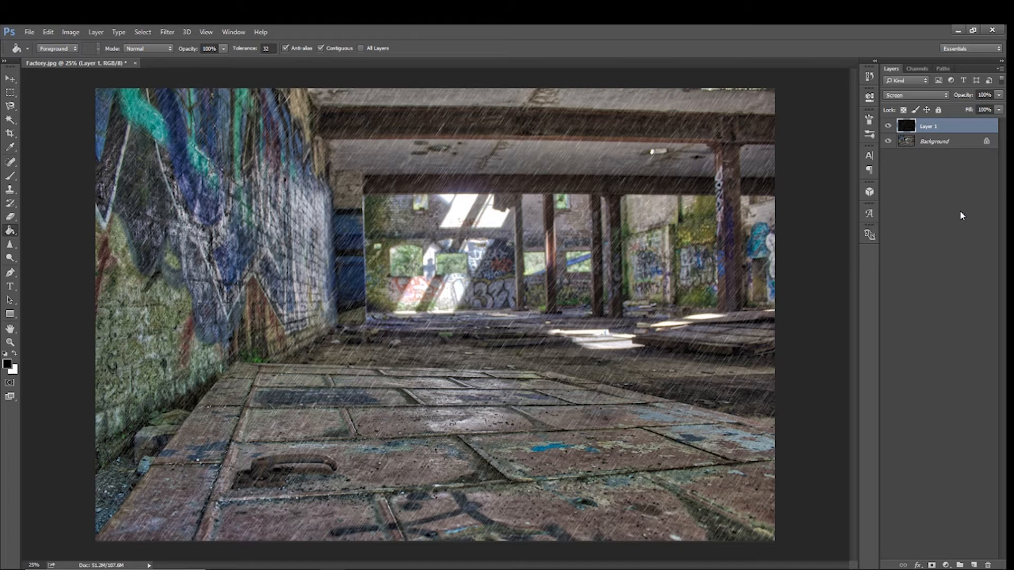
- Colorize the rain layer with Hue/Saturation, using a hue of about 29 and a reduced saturation
left_click(70, 32)
mouse_move(127, 59)
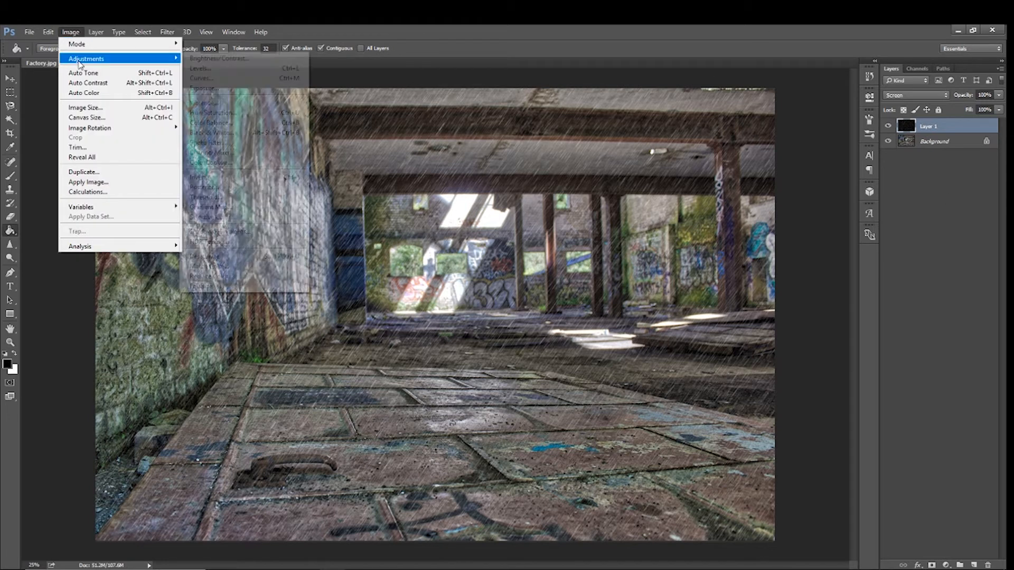
left_click(257, 113)
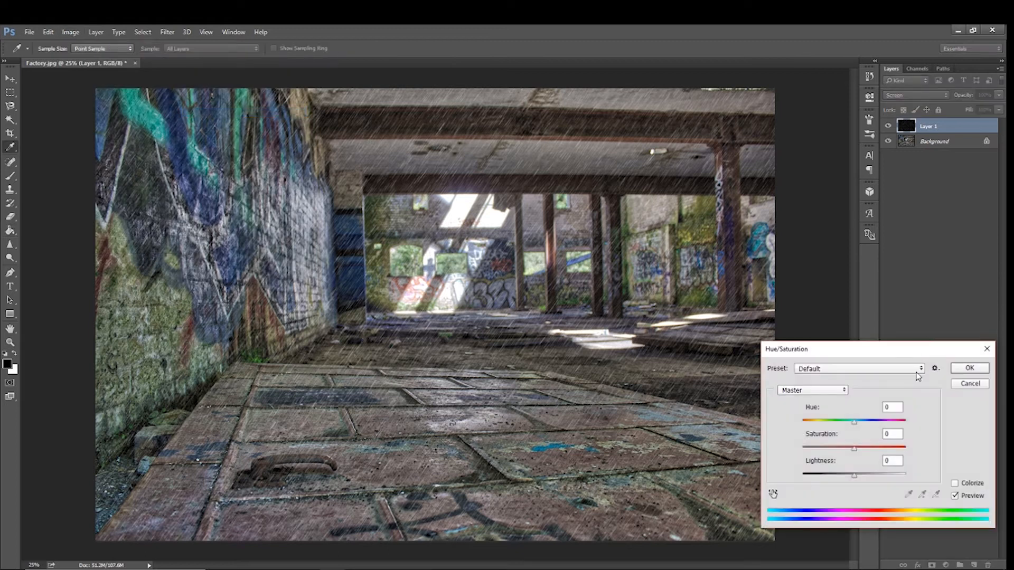
left_click(956, 484)
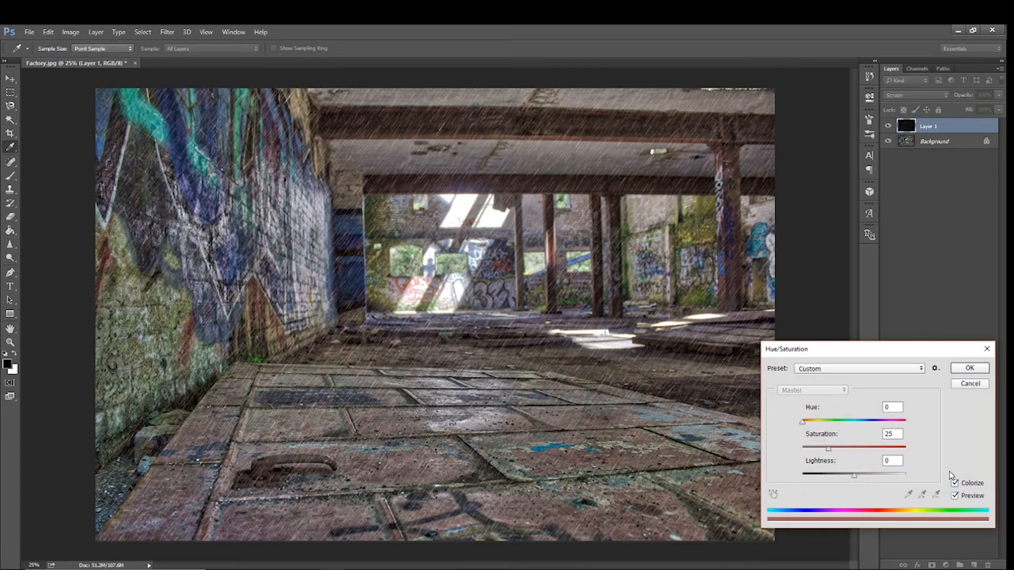
left_click_drag(802, 422, 813, 428)
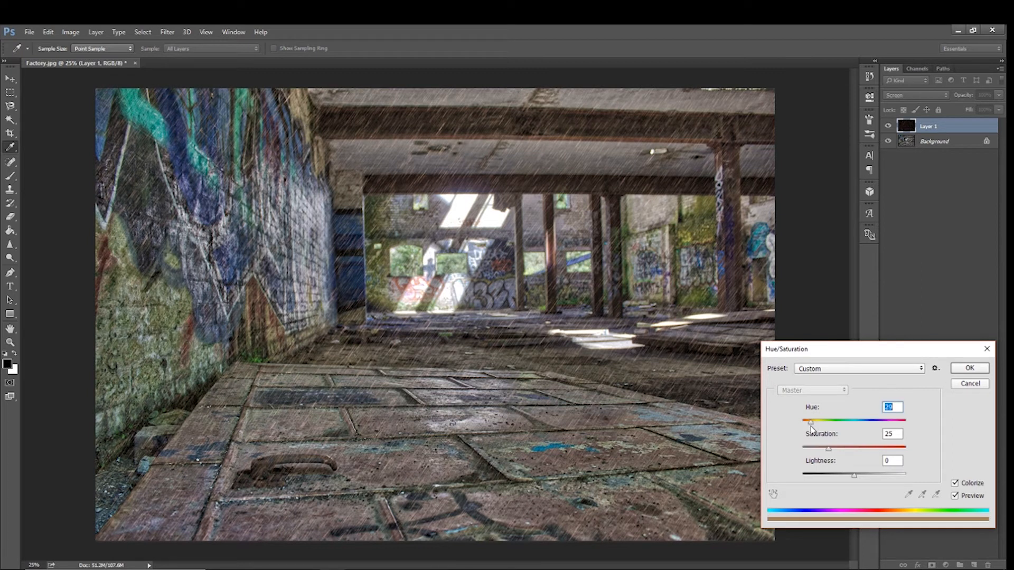
left_click_drag(810, 426, 821, 453)
left_click_drag(816, 448, 810, 450)
left_click(967, 369)
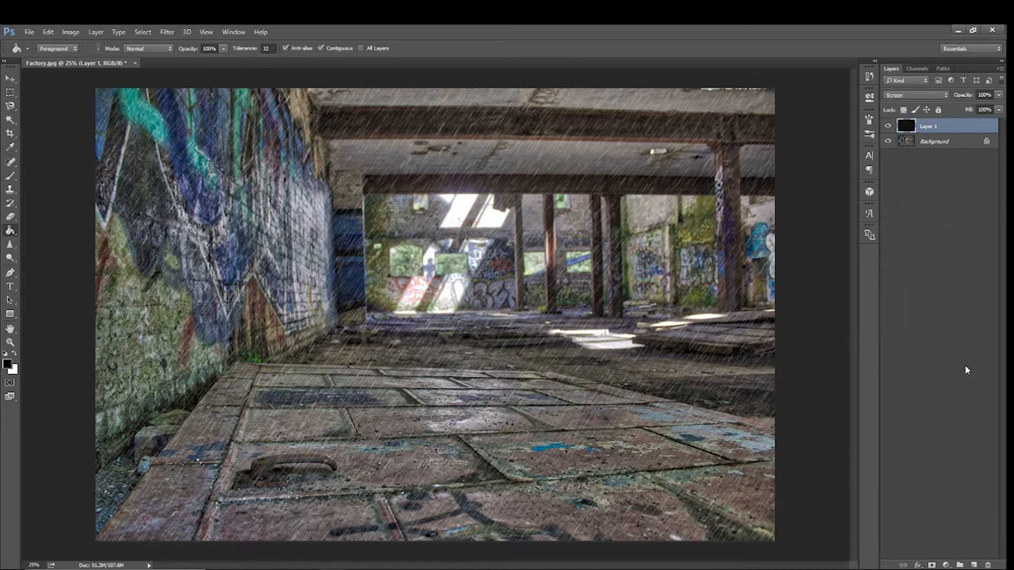
- Duplicate the rain layer, scale the copy proportionally to 200%, and toggle the copy's visibility to compare
left_click_drag(938, 131, 974, 565)
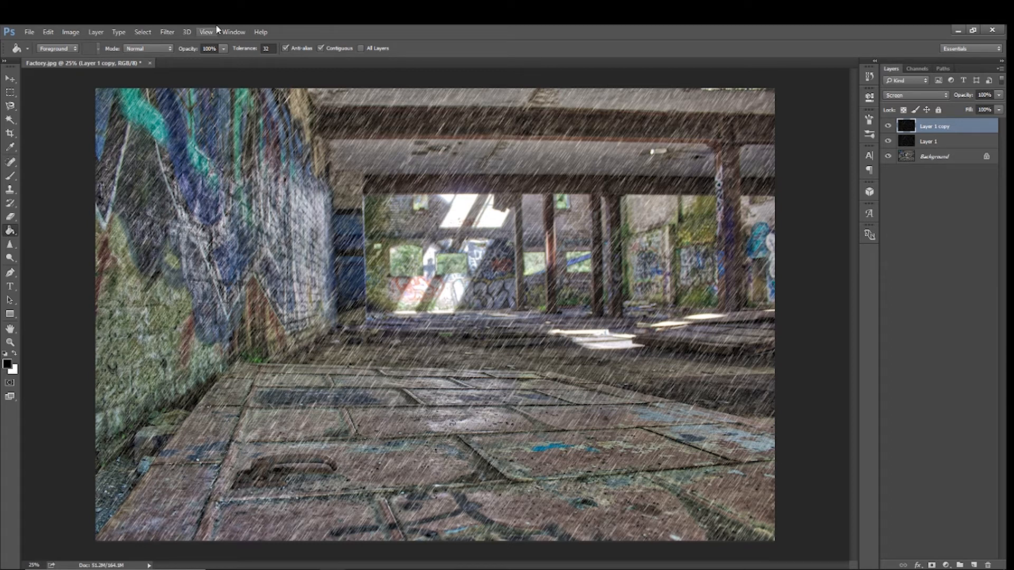
key("ctrl+t")
left_click(168, 49)
type("200")
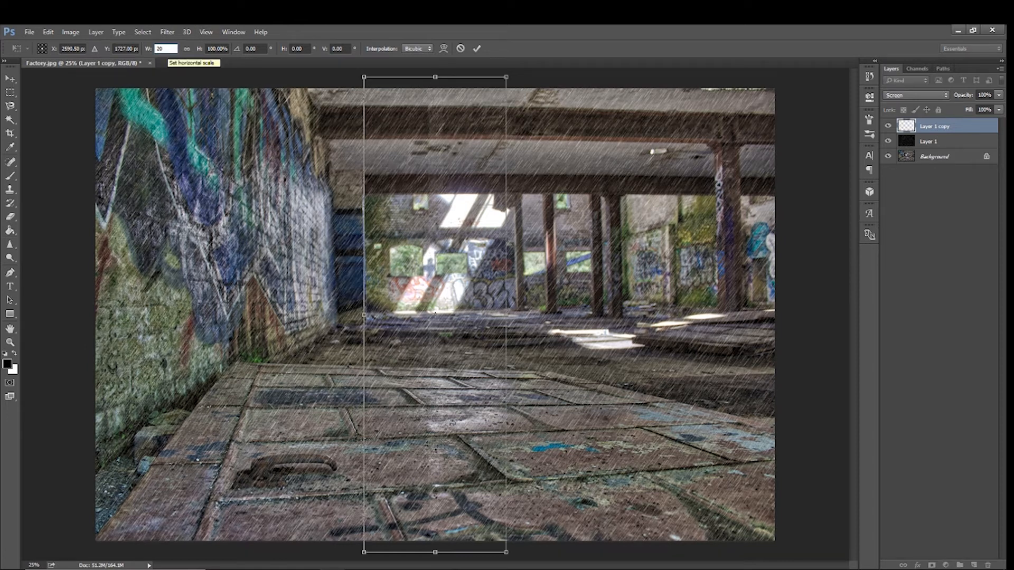
left_click(187, 49)
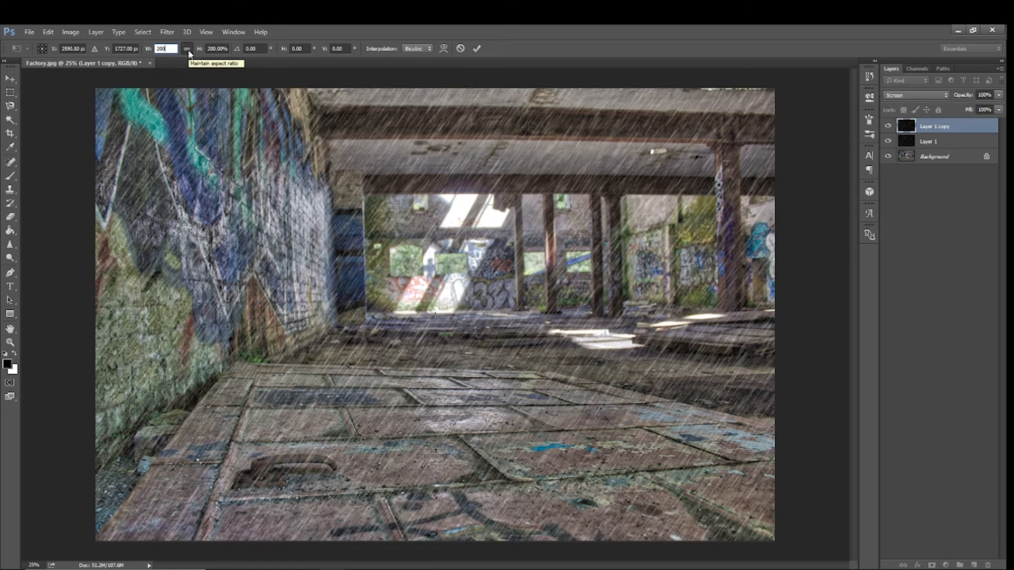
left_click(477, 49)
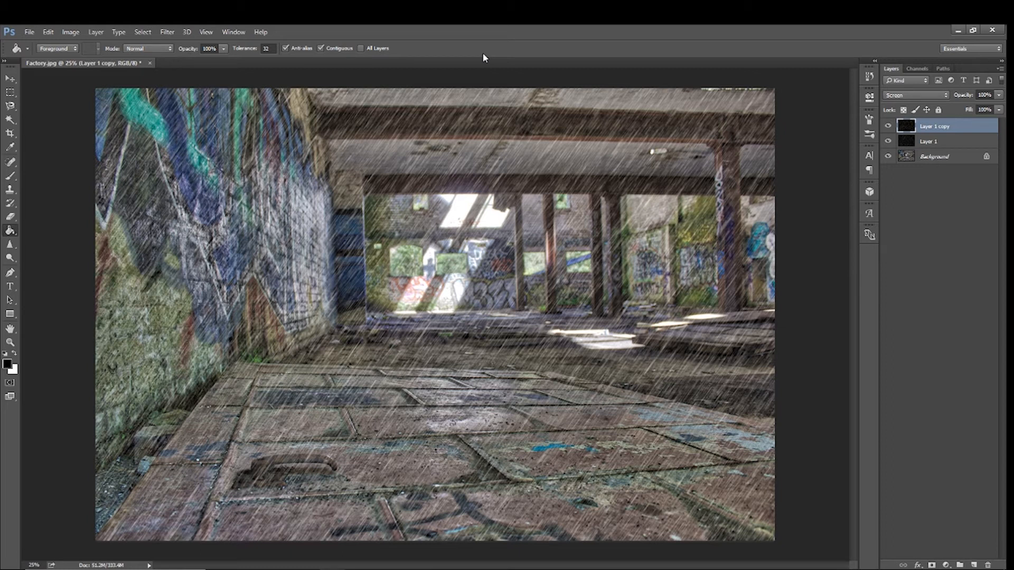
left_click(888, 126)
left_click(889, 126)
left_click(890, 127)
left_click(889, 126)
- Apply a Gaussian Blur with a radius of 10 pixels to the enlarged rain copy
left_click(167, 32)
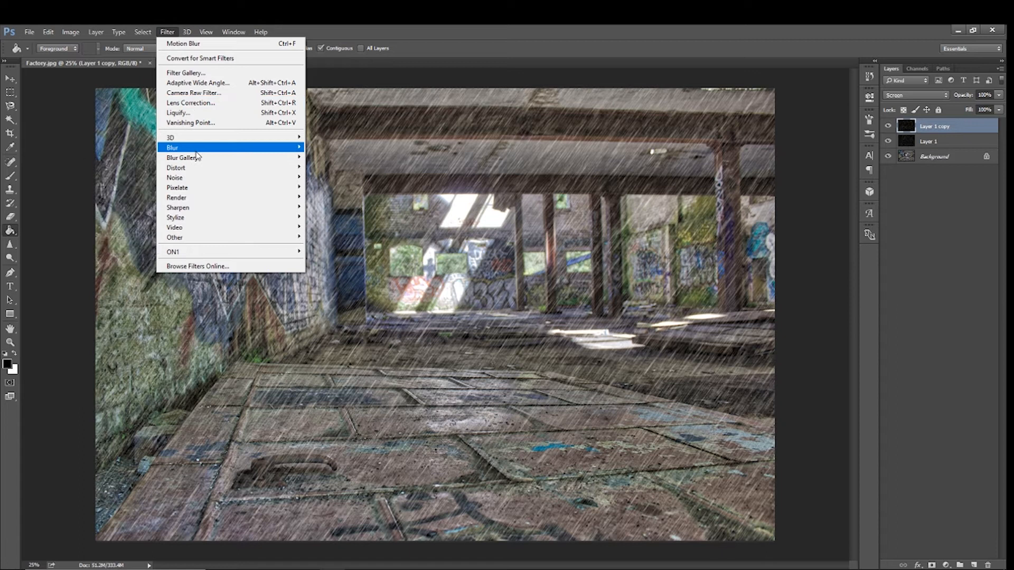
mouse_move(180, 148)
left_click(127, 187)
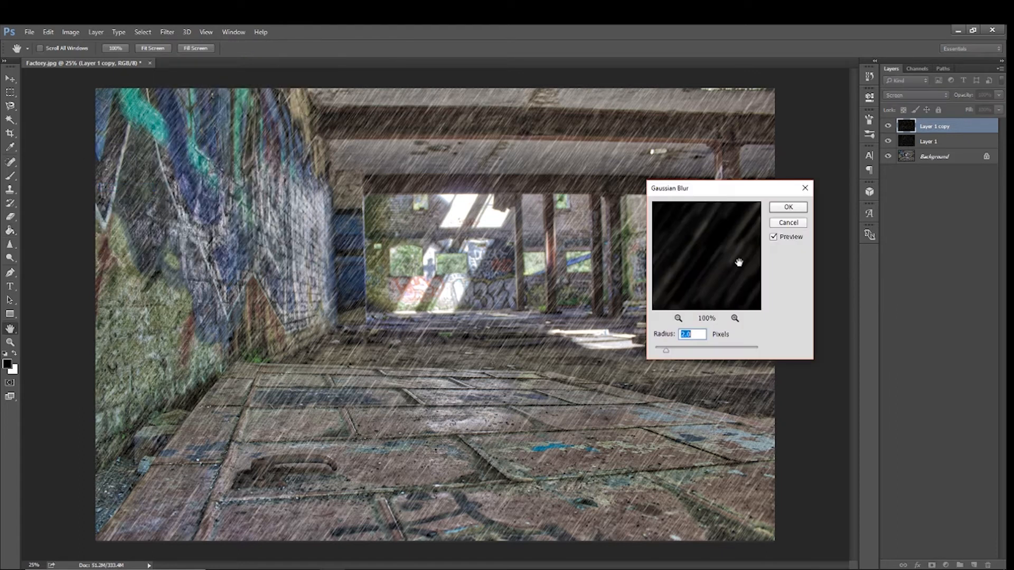
type("10")
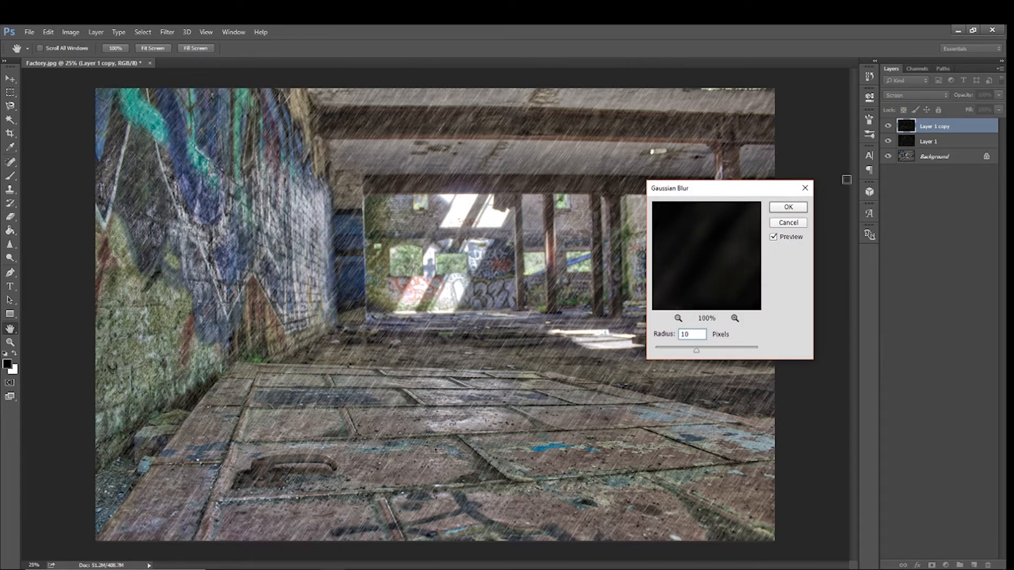
left_click(788, 207)
key("g")
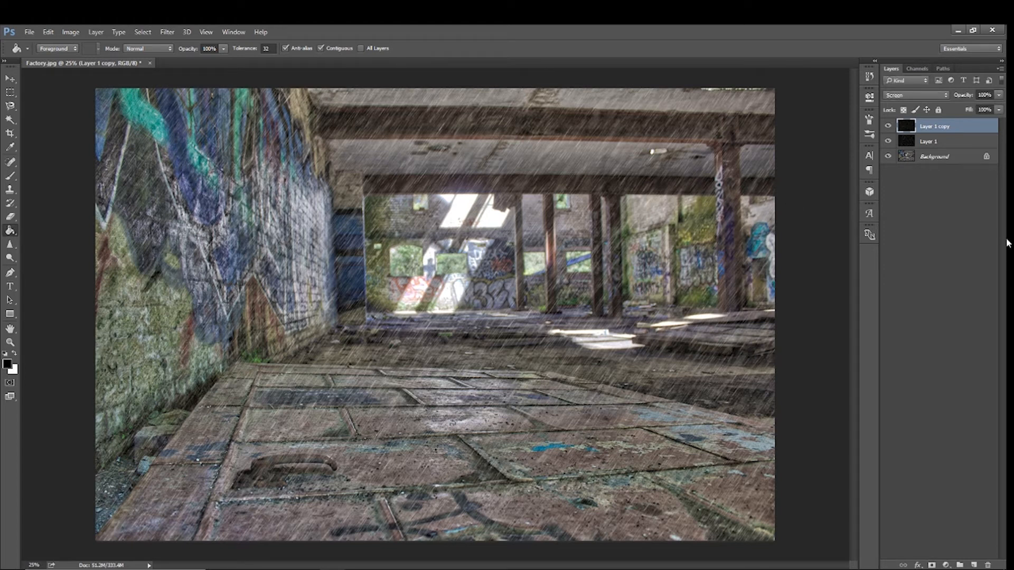
- Add a layer mask to Layer 1 and paint it with a black brush at 54% opacity to thin the rain, including around the metal handle
left_click(931, 149)
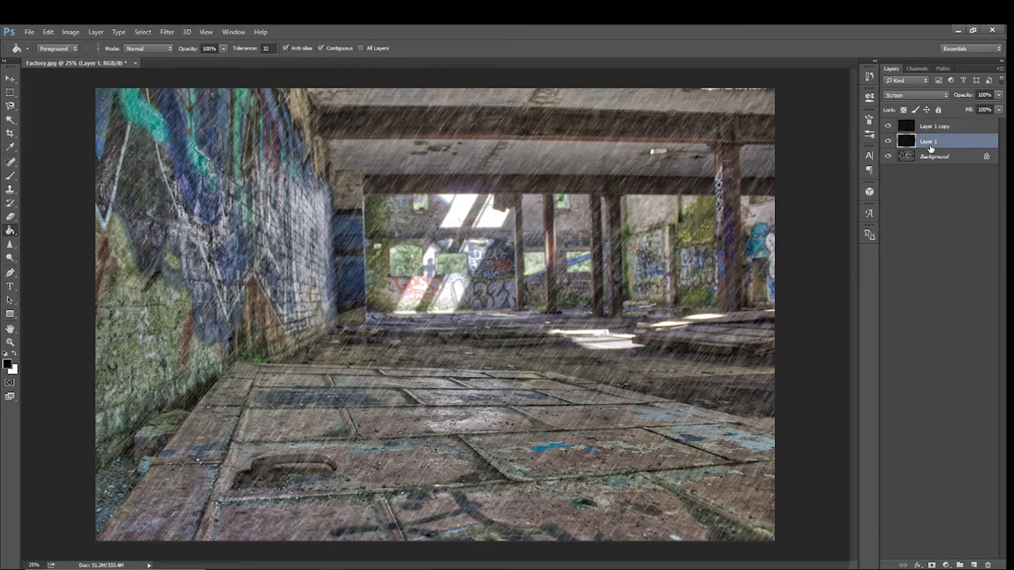
left_click(932, 565)
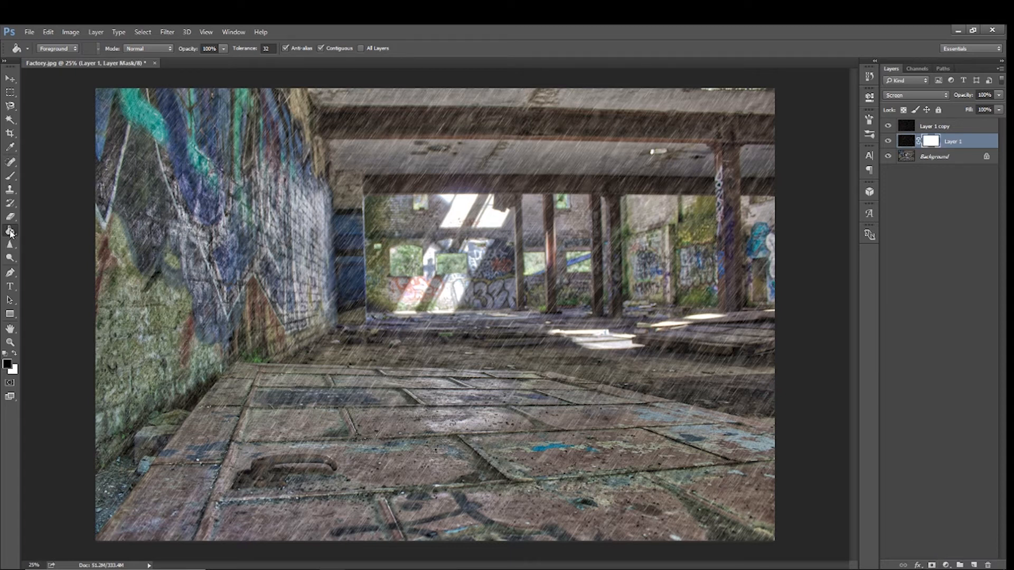
left_click(10, 176)
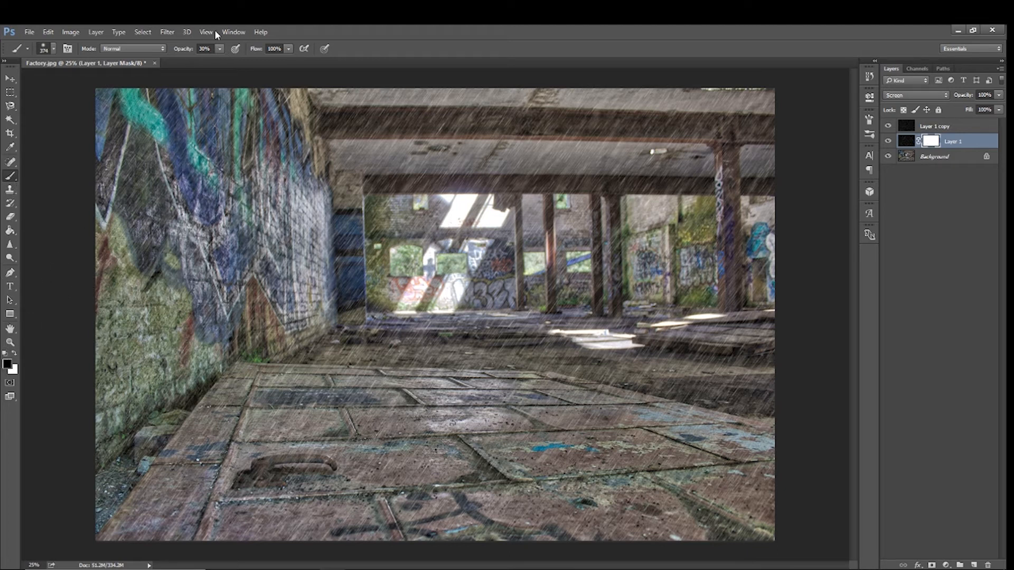
left_click(220, 48)
left_click_drag(232, 65, 232, 64)
mouse_move(288, 460)
left_mouse_down()
mouse_move(315, 465)
mouse_move(270, 467)
left_mouse_up()
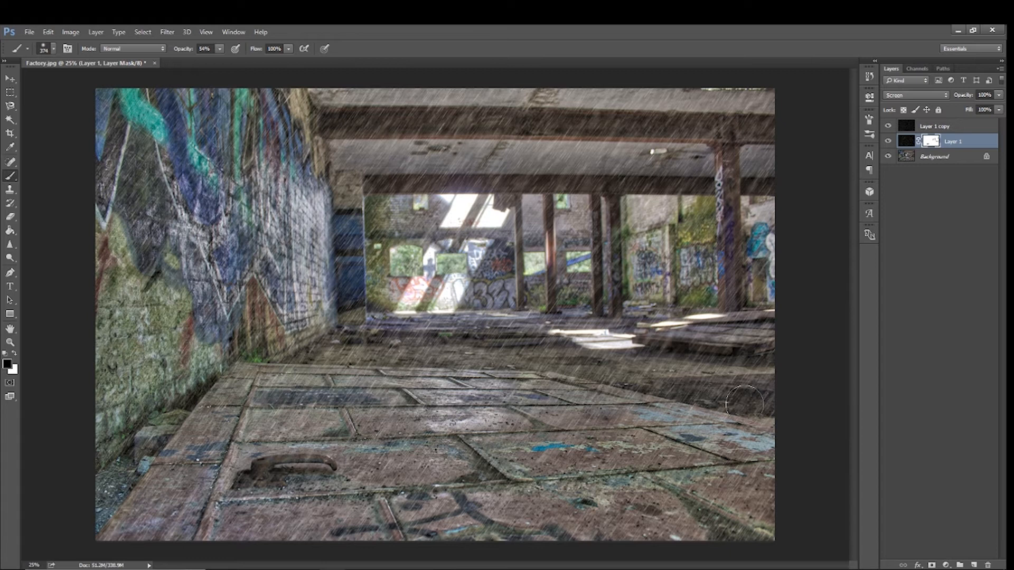
- Paint black on the Layer 1 mask over the graffiti wall to thin the rain there
mouse_move(248, 364)
left_mouse_down()
mouse_move(257, 326)
mouse_move(275, 357)
mouse_move(251, 346)
mouse_move(169, 407)
mouse_move(153, 446)
mouse_move(110, 482)
mouse_move(110, 498)
mouse_move(151, 467)
mouse_move(165, 421)
mouse_move(182, 413)
mouse_move(137, 423)
mouse_move(127, 347)
mouse_move(110, 333)
mouse_move(111, 280)
left_mouse_up()
mouse_move(120, 195)
left_mouse_down()
mouse_move(97, 164)
mouse_move(124, 116)
mouse_move(105, 176)
left_mouse_up()
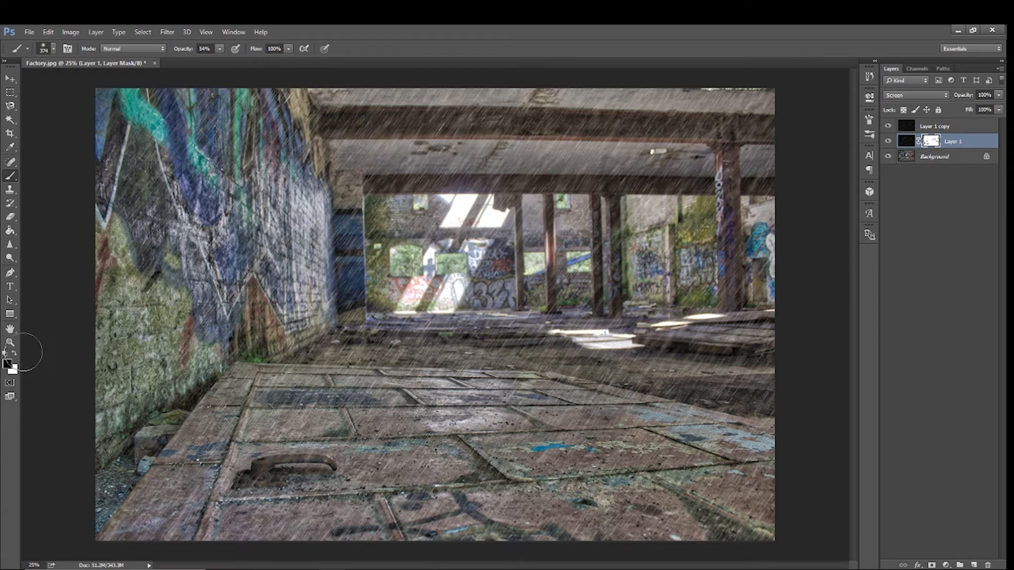
left_click(15, 353)
left_click(15, 353)
- Add a new layer on top of the stack and paint white at 33% brush opacity over the window light beams and sunlit floor
left_click(974, 565)
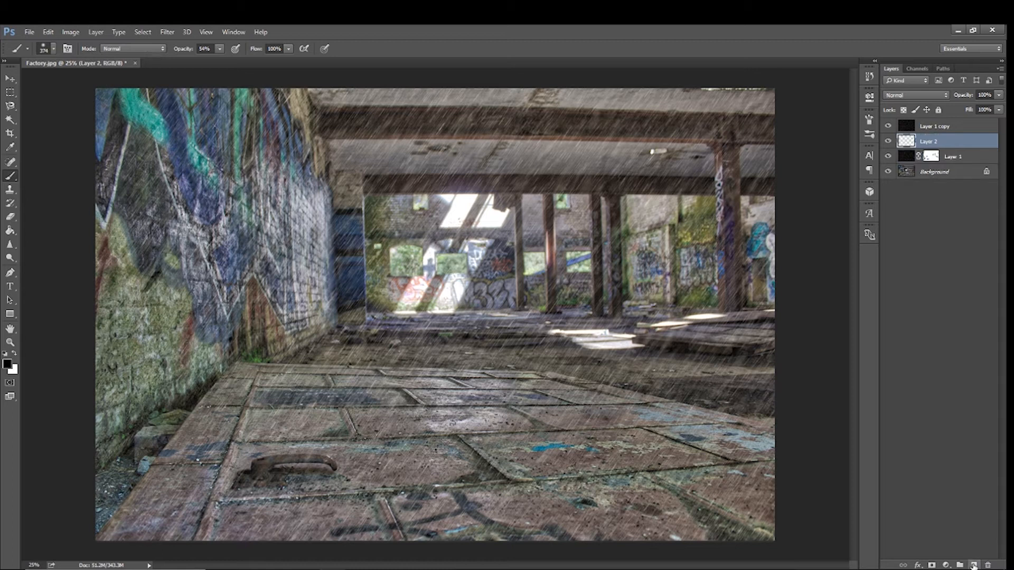
left_click_drag(941, 142, 935, 125)
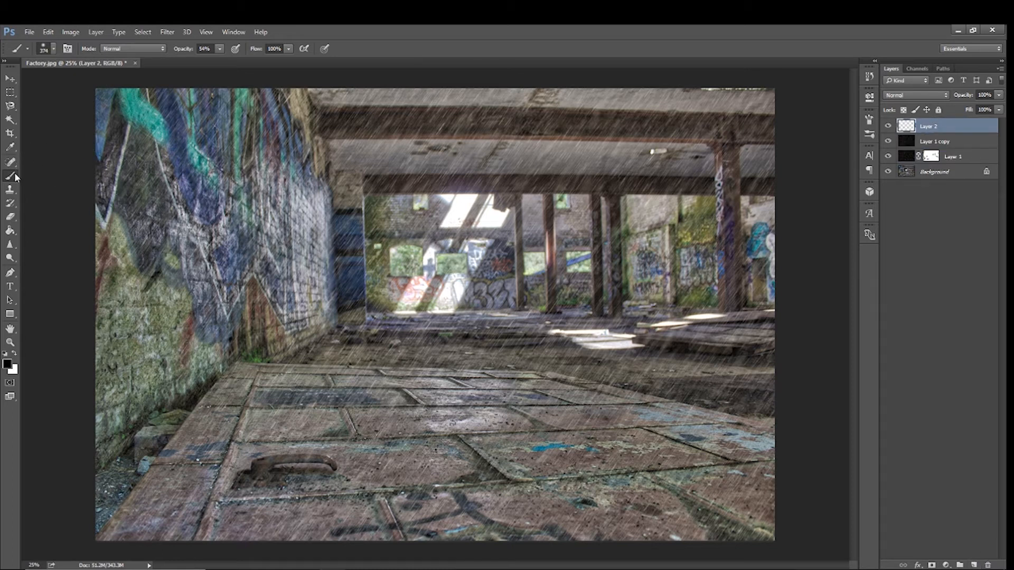
left_click(15, 354)
left_click(220, 48)
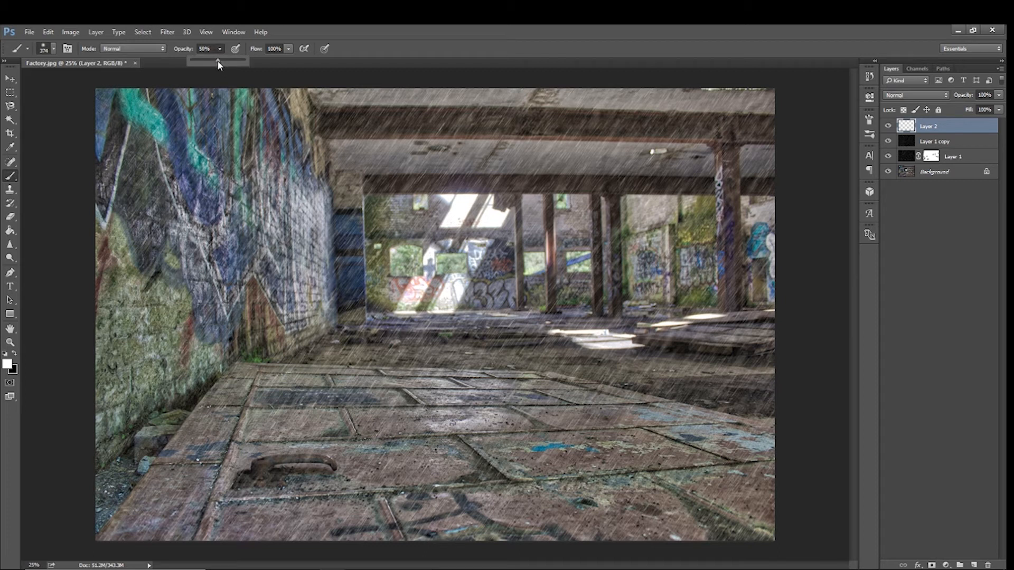
left_click_drag(206, 62, 208, 61)
left_click(465, 198)
left_click_drag(465, 197, 405, 298)
left_click_drag(491, 204, 441, 308)
mouse_move(574, 342)
left_mouse_down()
mouse_move(706, 318)
mouse_move(616, 338)
mouse_move(558, 334)
left_mouse_up()
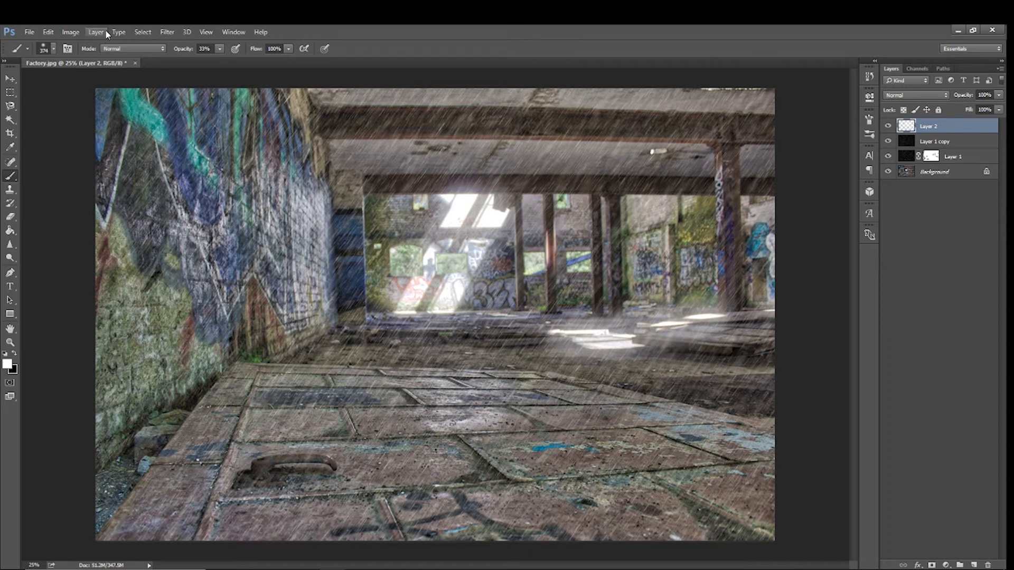
- Colorize the painted light layer with Hue/Saturation, using hue 211, saturation 43 and lightness -28
left_click(70, 32)
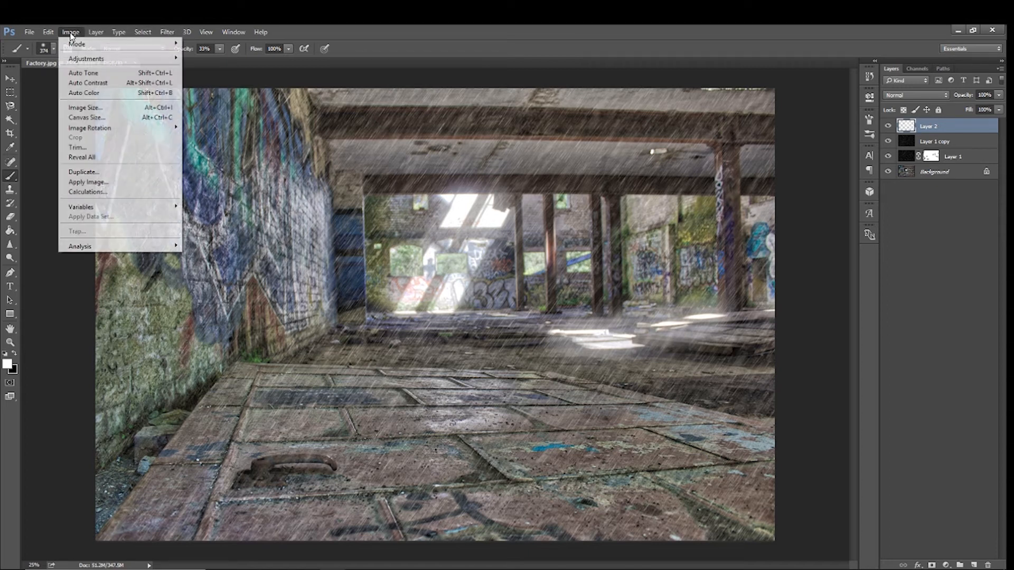
mouse_move(73, 61)
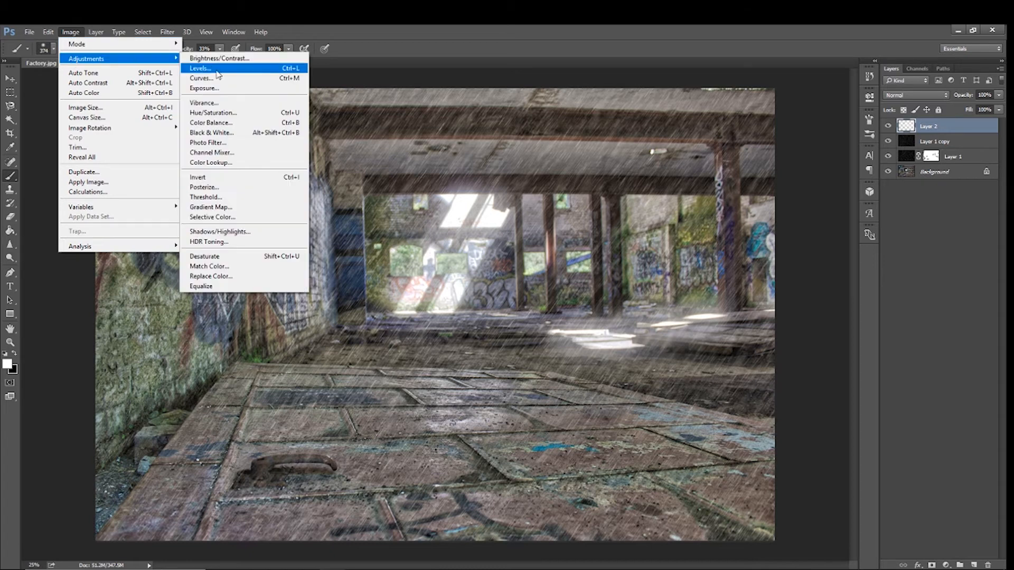
left_click(220, 113)
left_click(956, 484)
left_click_drag(803, 426, 850, 429)
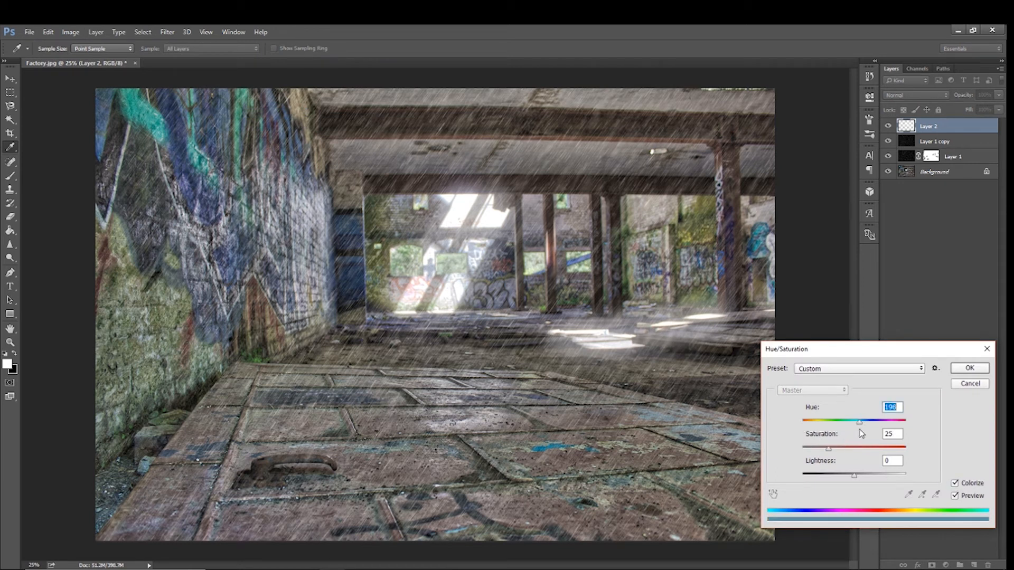
left_click_drag(829, 449, 873, 457)
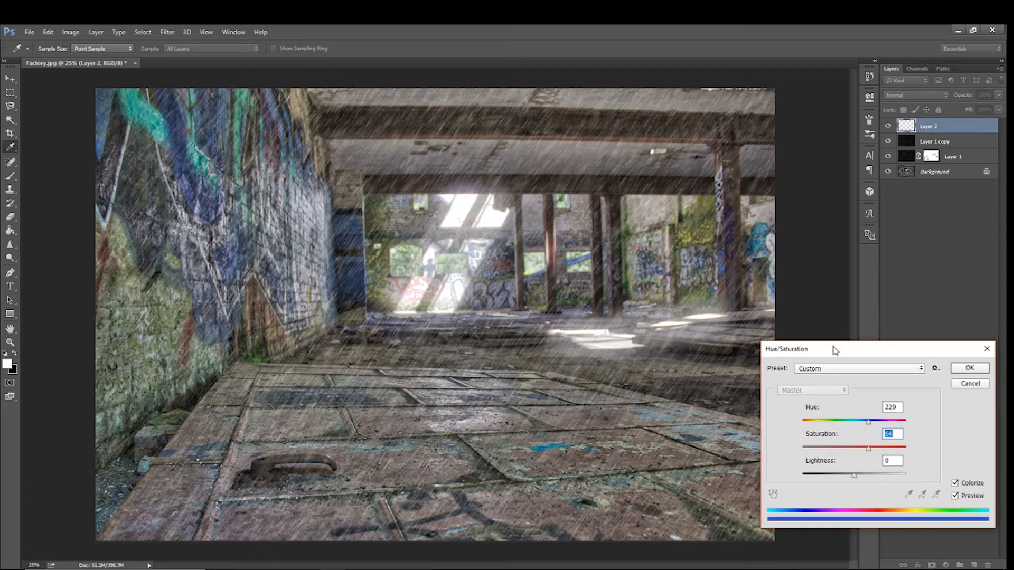
left_click_drag(855, 477, 842, 476)
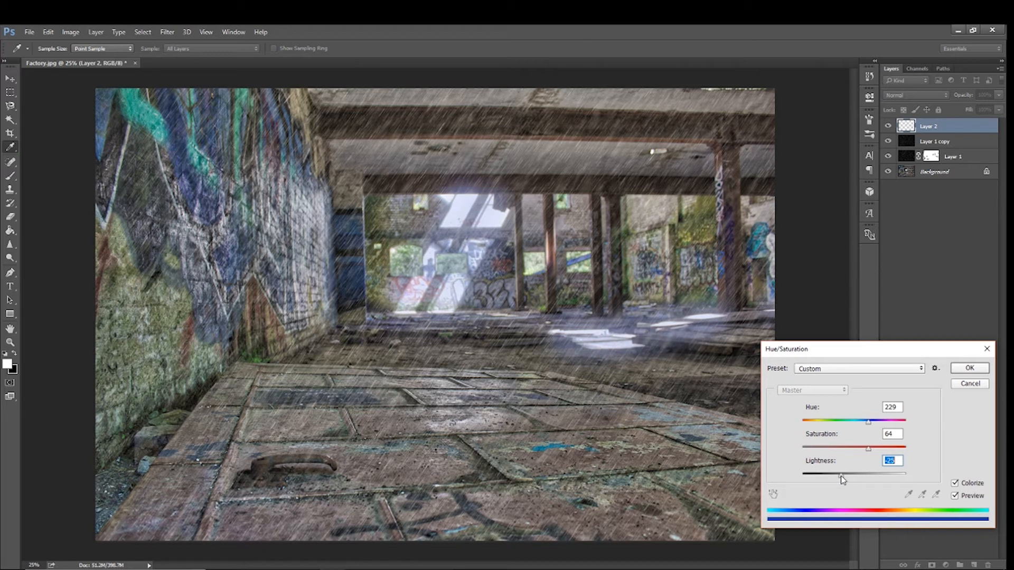
left_click_drag(868, 423, 840, 478)
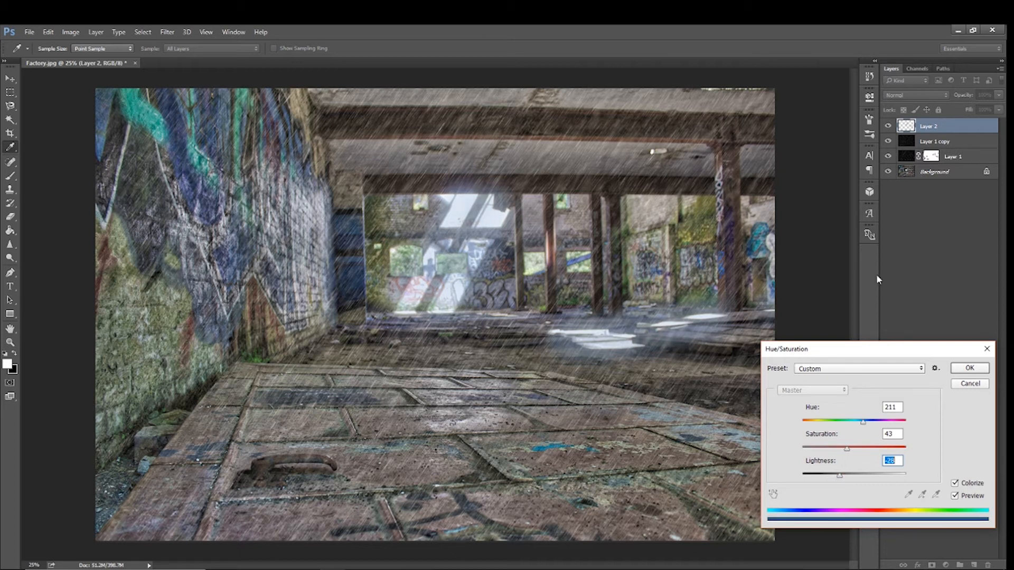
left_click(964, 372)
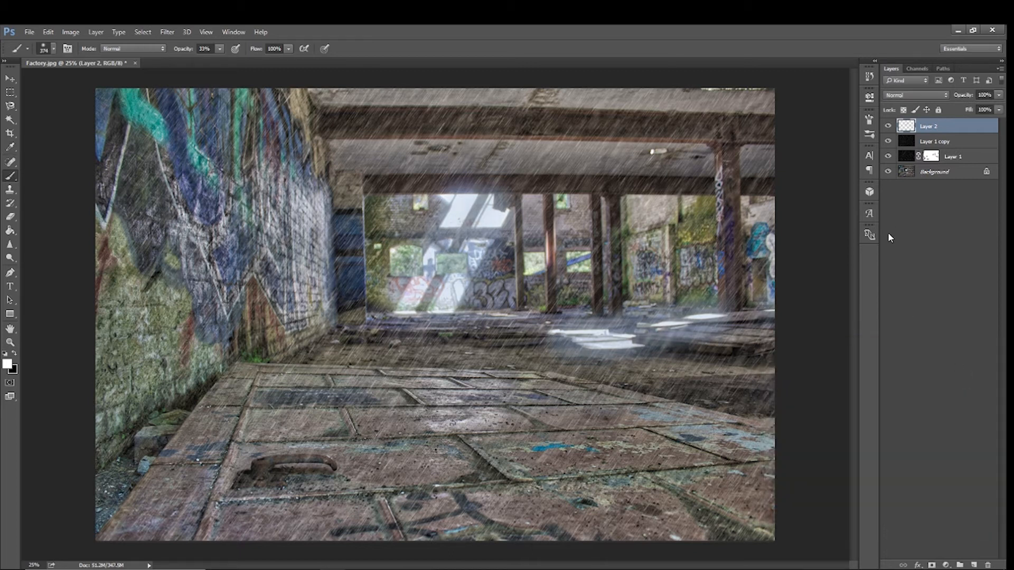
- Apply Brightness/Contrast to the Background layer with brightness 9 and contrast 49
left_click(944, 178)
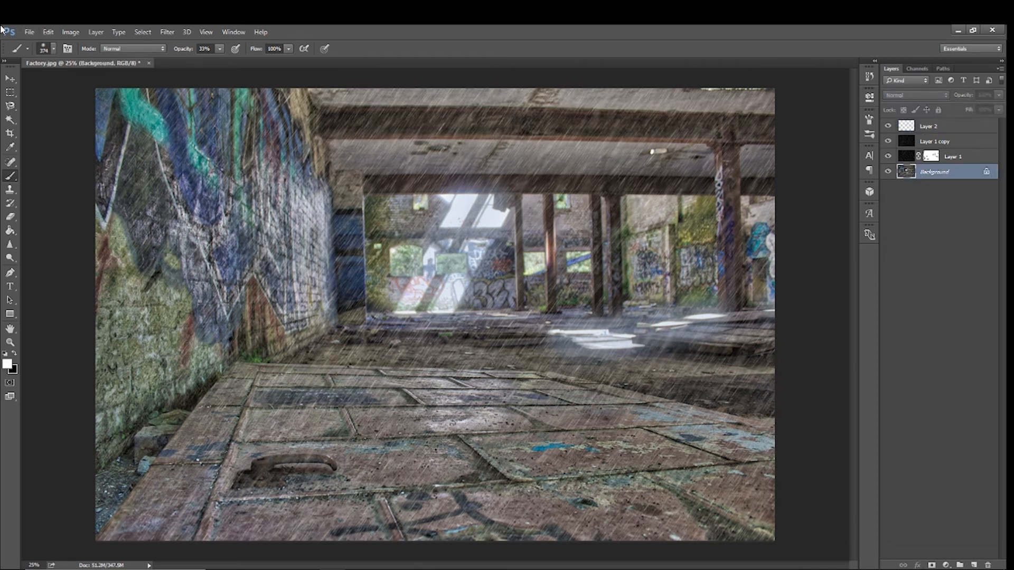
left_click(68, 33)
mouse_move(83, 59)
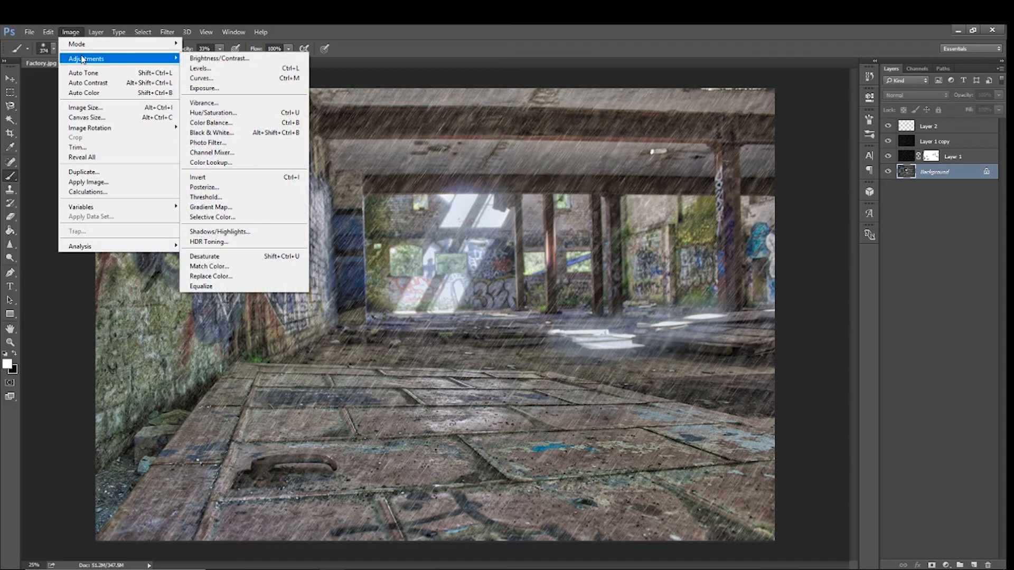
left_click(210, 60)
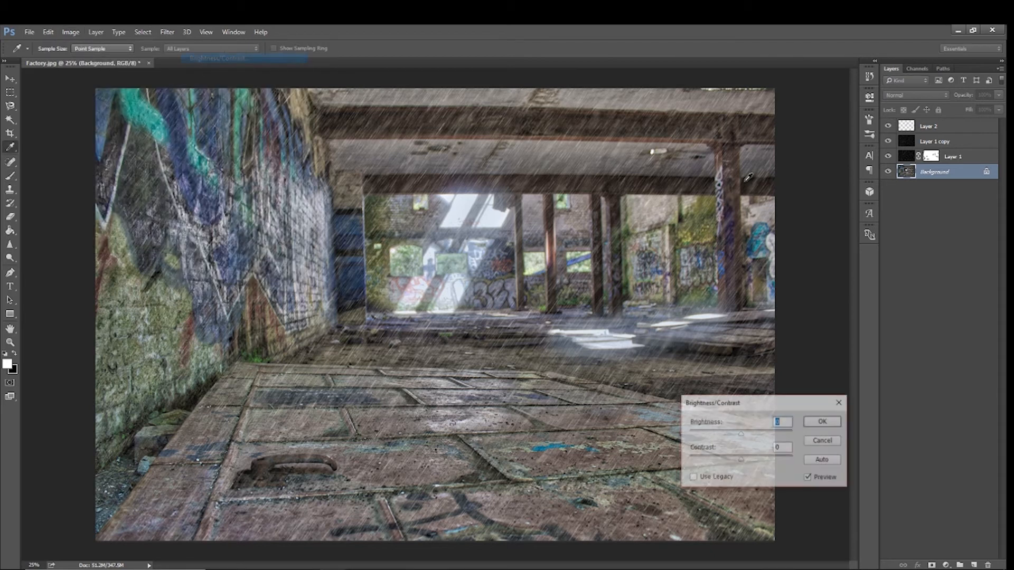
left_click_drag(743, 460, 745, 436)
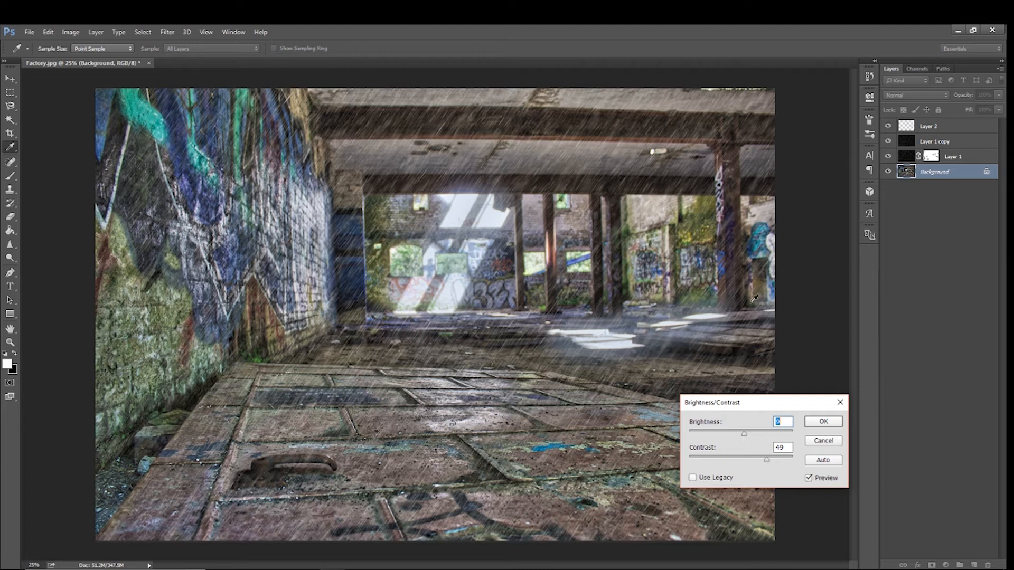
left_click(821, 422)
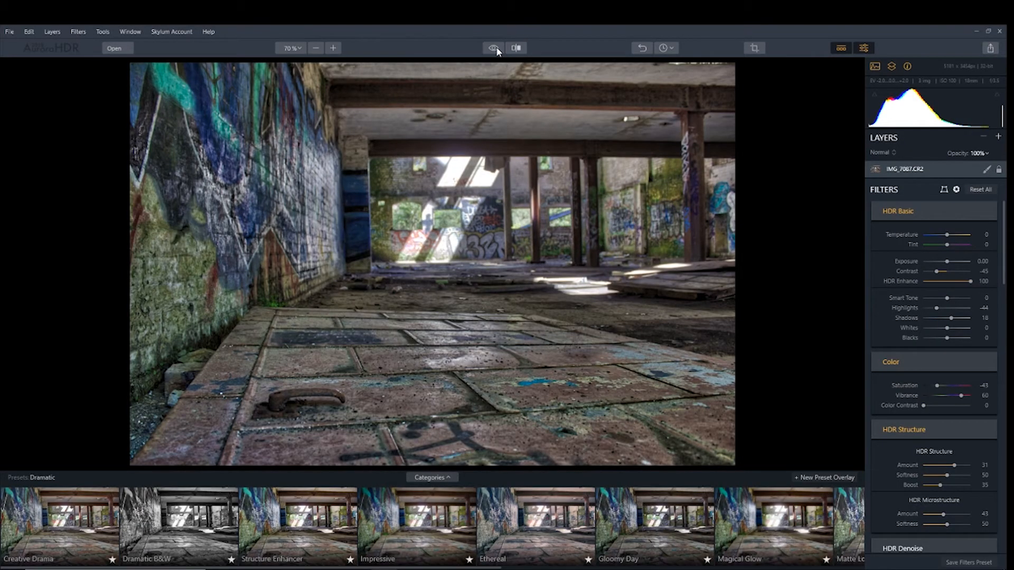
- Switch to Aurora HDR and compare the edited factory photo with its original version
left_click(495, 47)
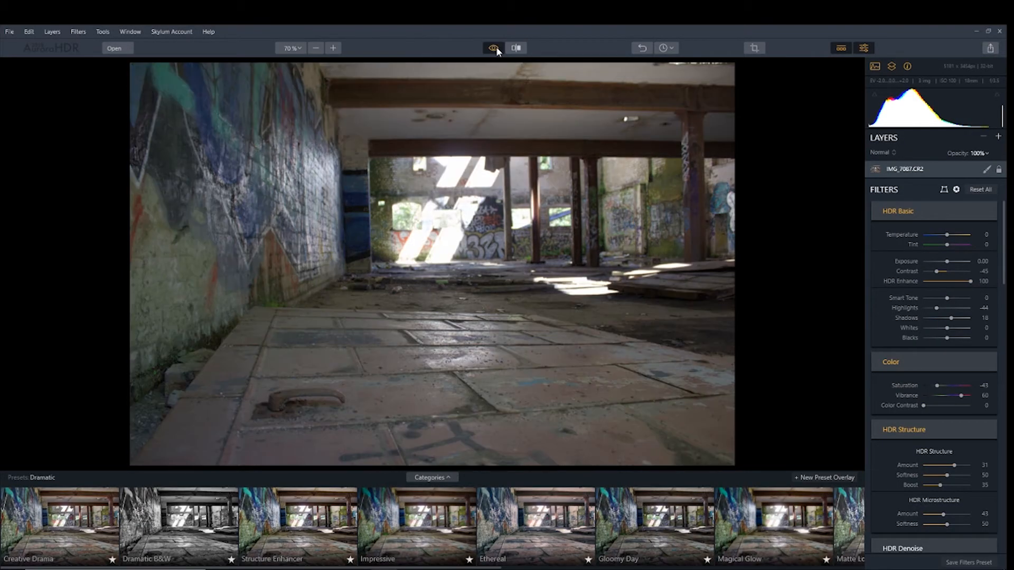
left_click(496, 48)
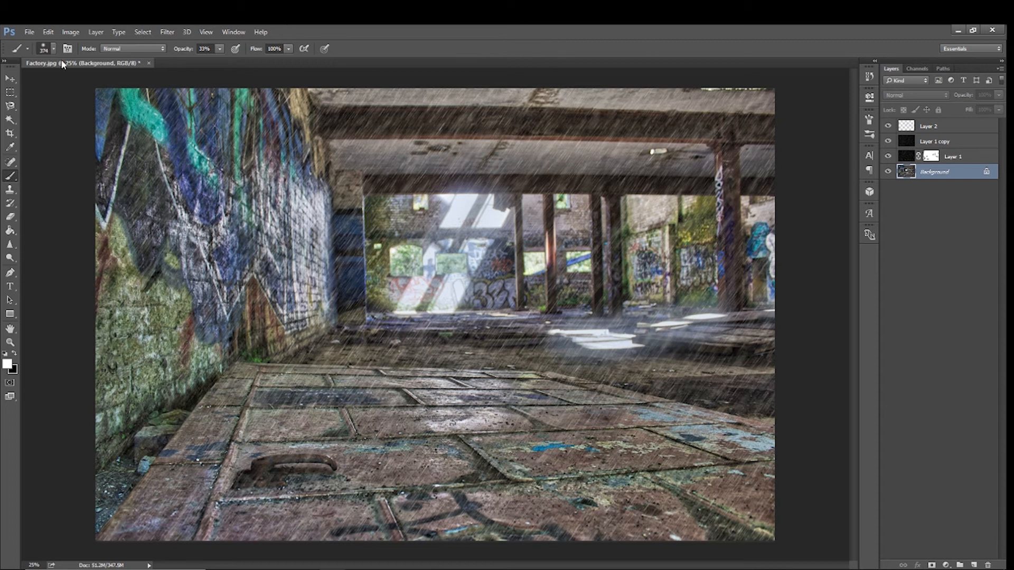
- Open puddle.jpg in Photoshop and bring its image into Factory.jpg as a layer just above the Background
left_click(29, 32)
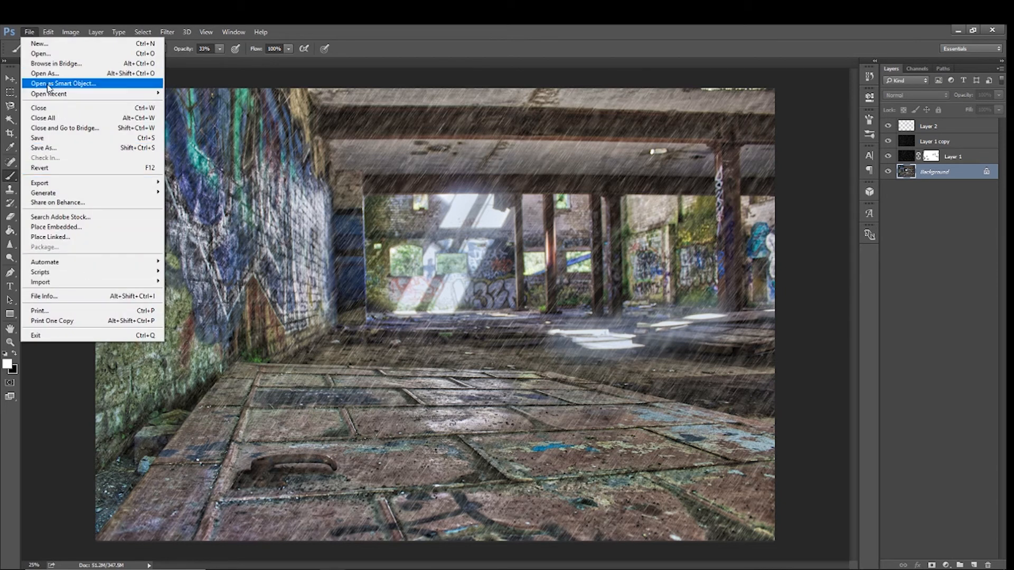
left_click(50, 55)
left_click(353, 110)
left_click(632, 475)
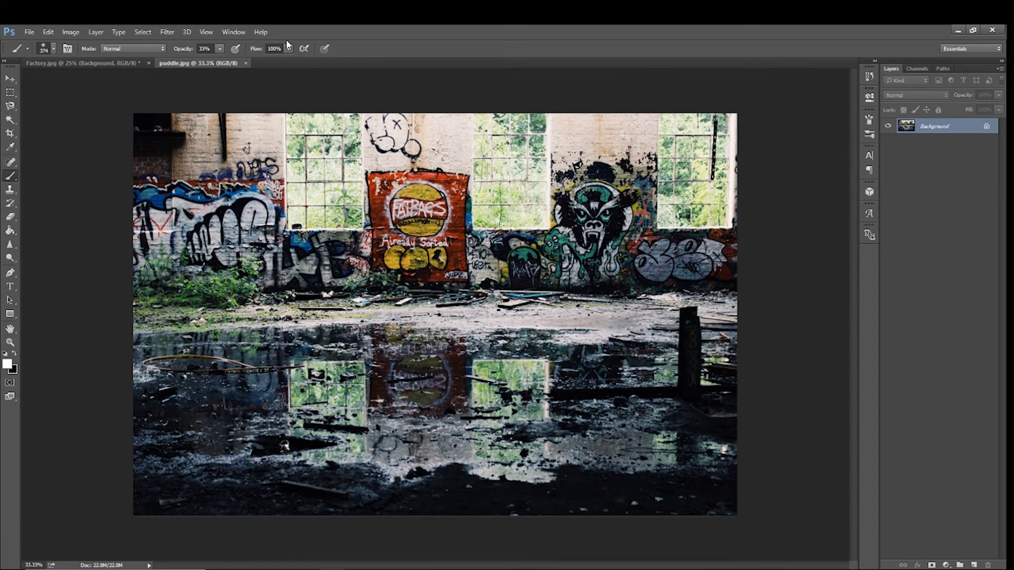
left_click(9, 79)
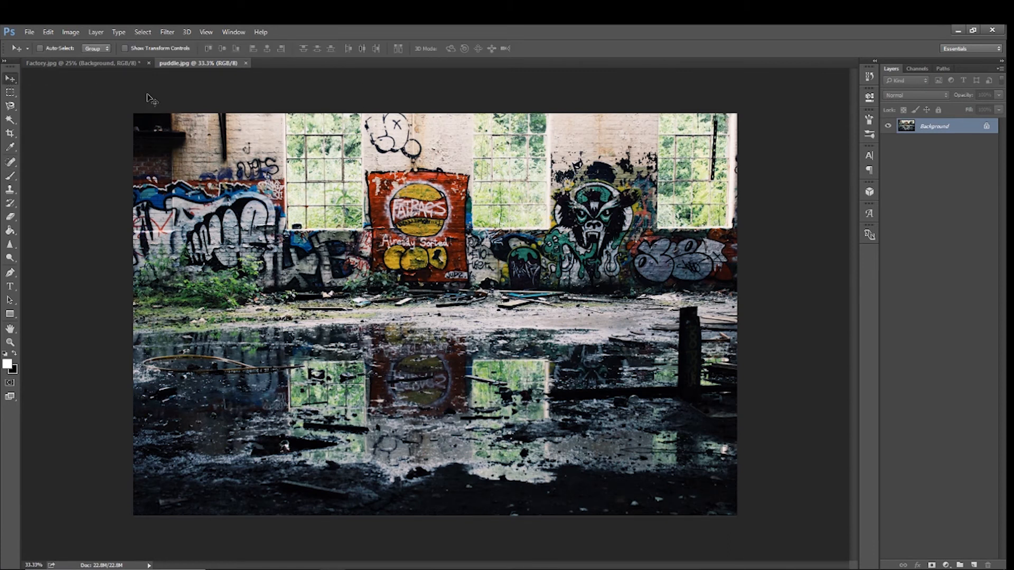
left_click_drag(386, 253, 284, 216)
left_click_drag(432, 315, 432, 316)
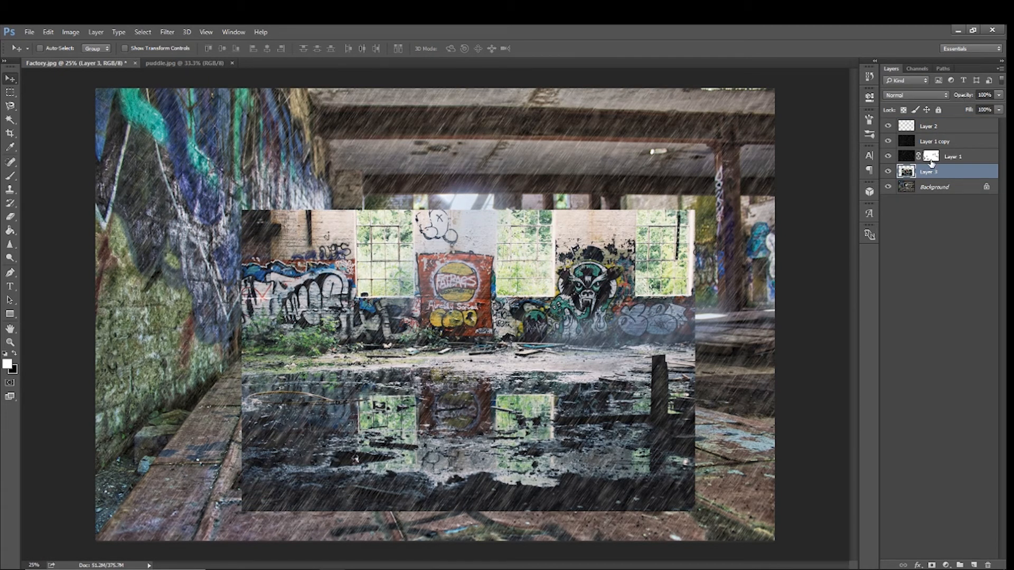
- Align the puddle layer with the canvas's upper-left corner and scale it up to cover the whole canvas
left_click_drag(441, 282, 322, 150)
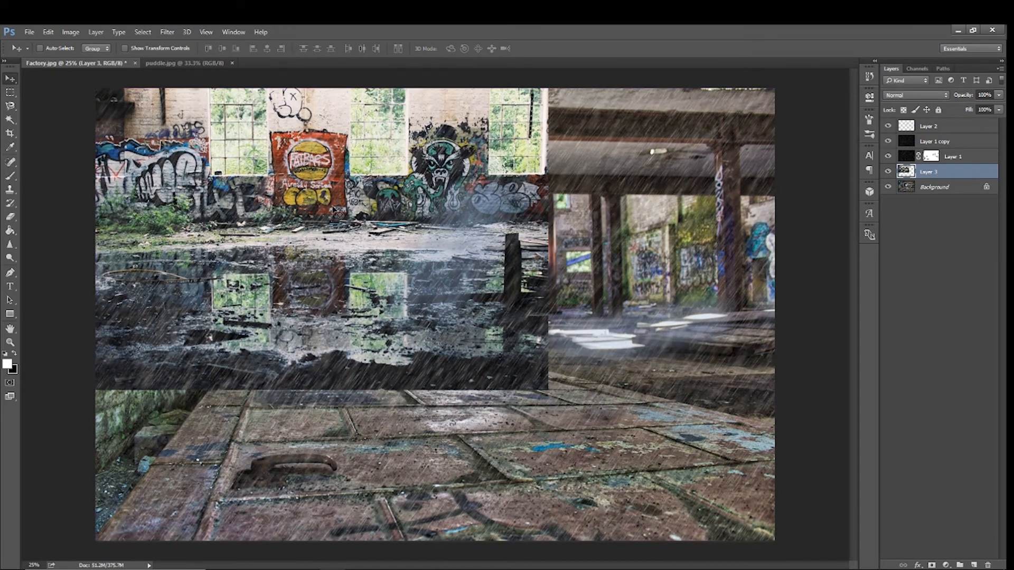
key("ctrl+t")
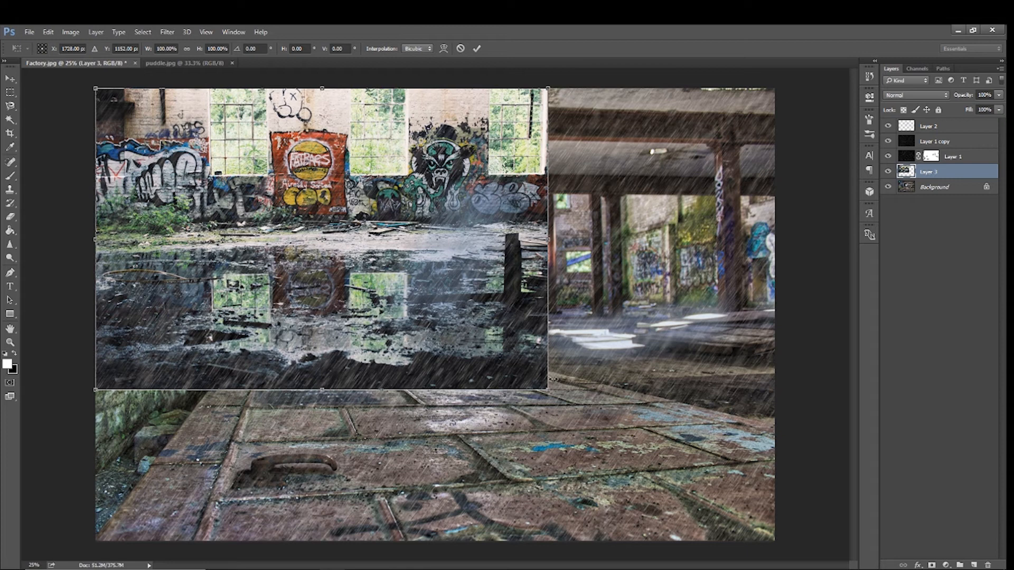
left_click_drag(548, 390, 778, 543)
mouse_move(592, 503)
left_mouse_down()
mouse_move(560, 503)
mouse_move(588, 503)
left_mouse_up()
key("Return")
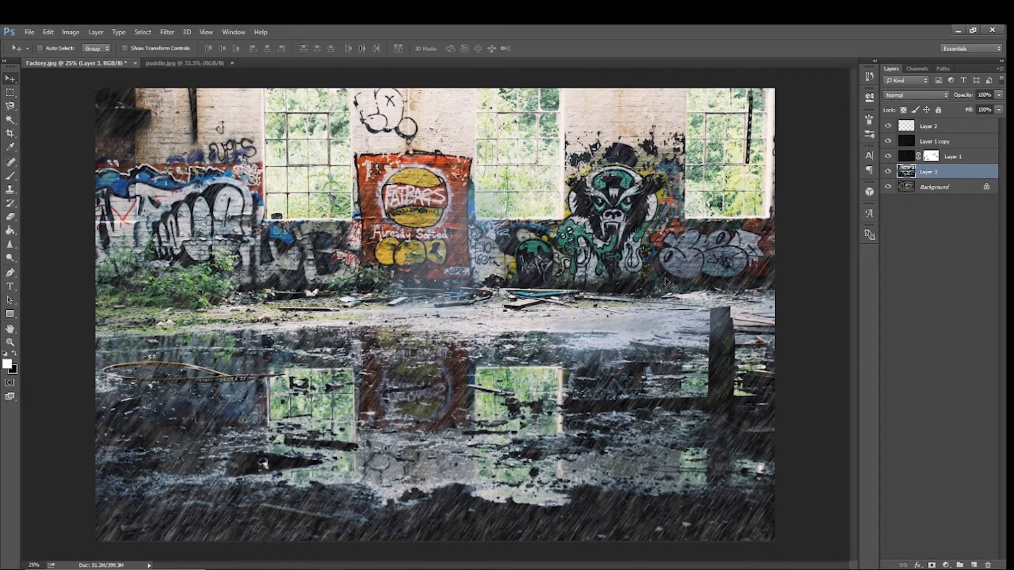
- Delete the wall and ground area above the waterline from the puddle layer using a rectangular selection, and clear the selection
left_click(12, 93)
left_click_drag(95, 88, 782, 334)
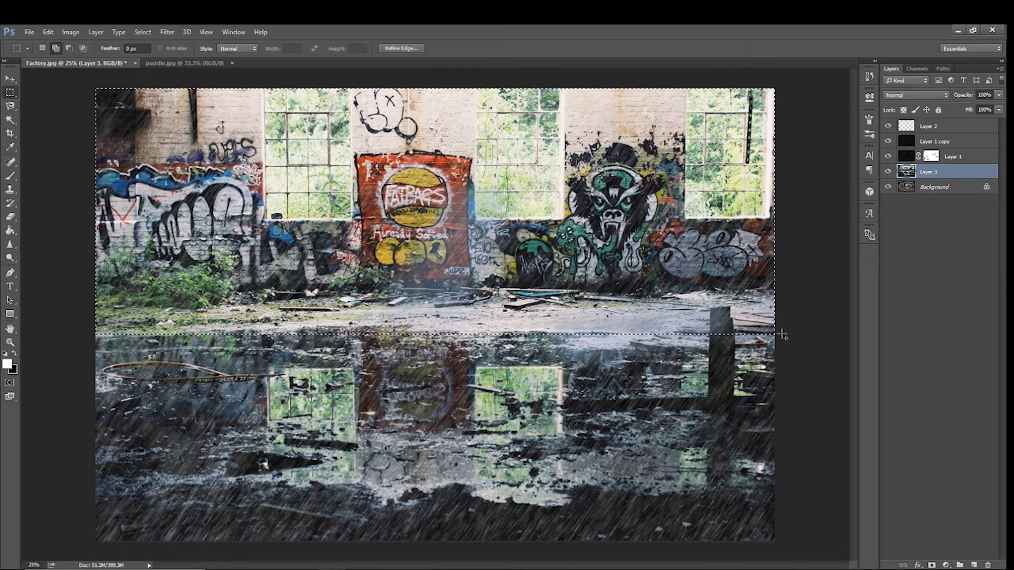
key("Delete")
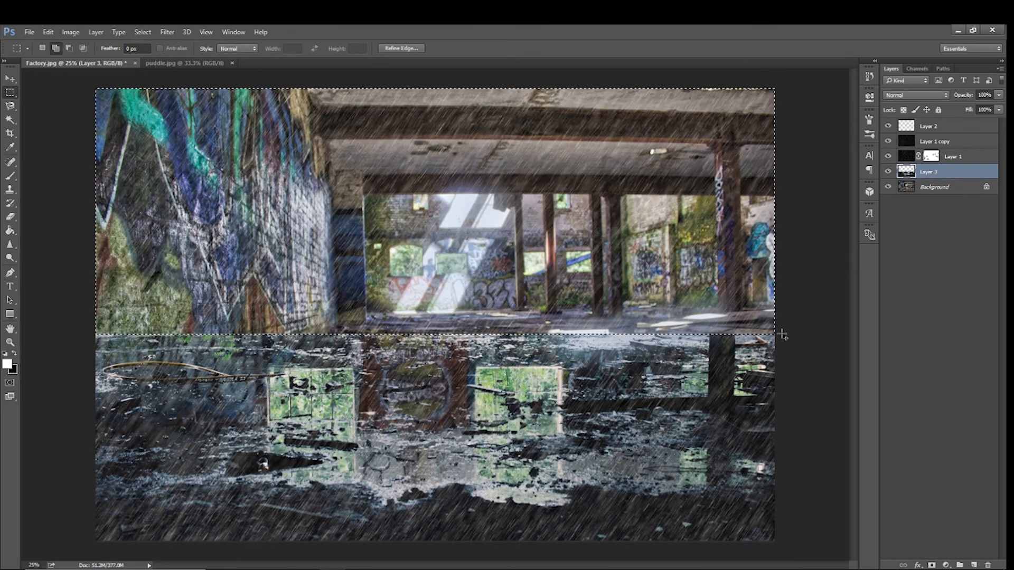
key("ctrl+d")
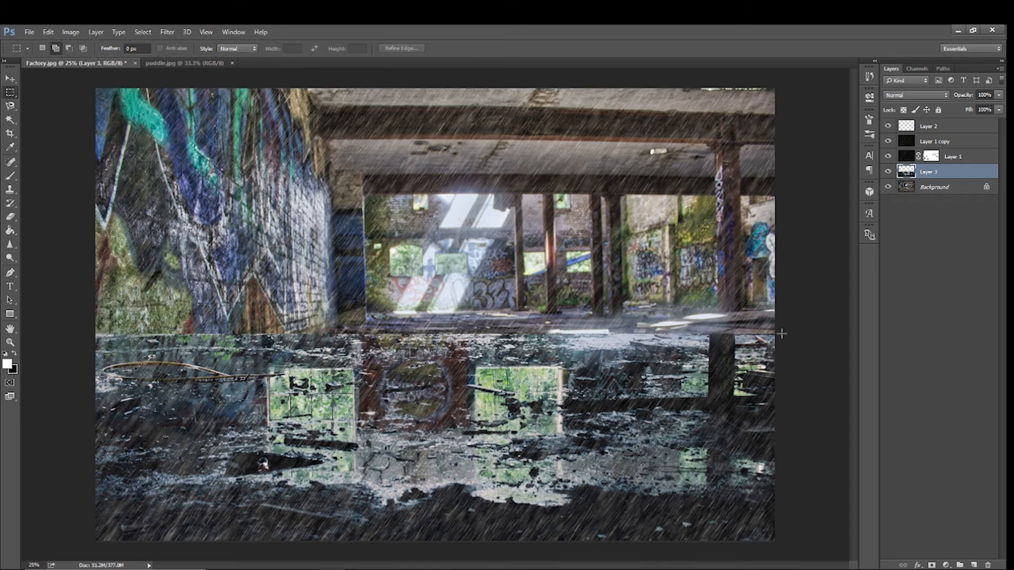
- Set the puddle layer's blend mode to Screen and keep its opacity at 100%
left_click(946, 95)
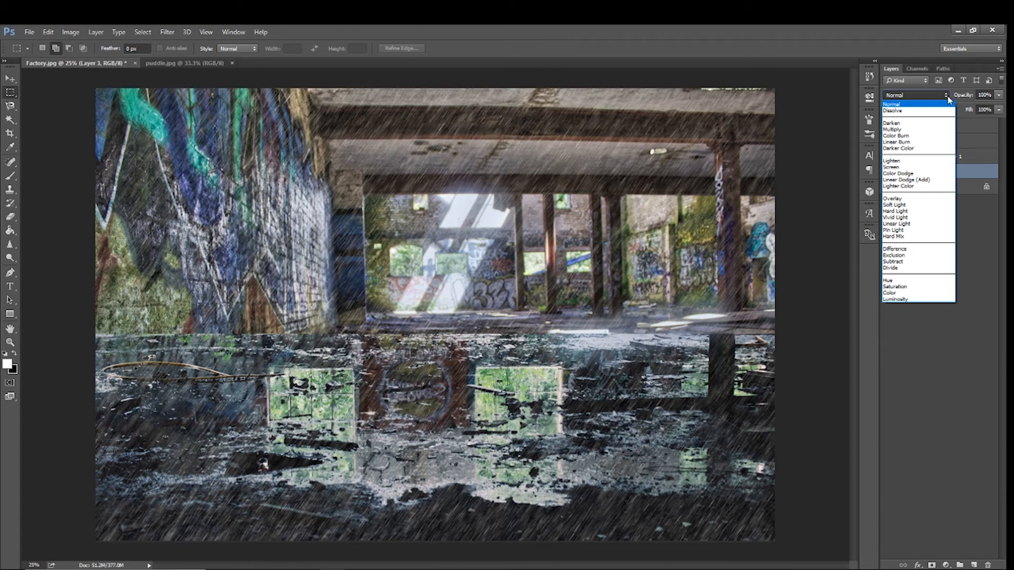
left_click(914, 168)
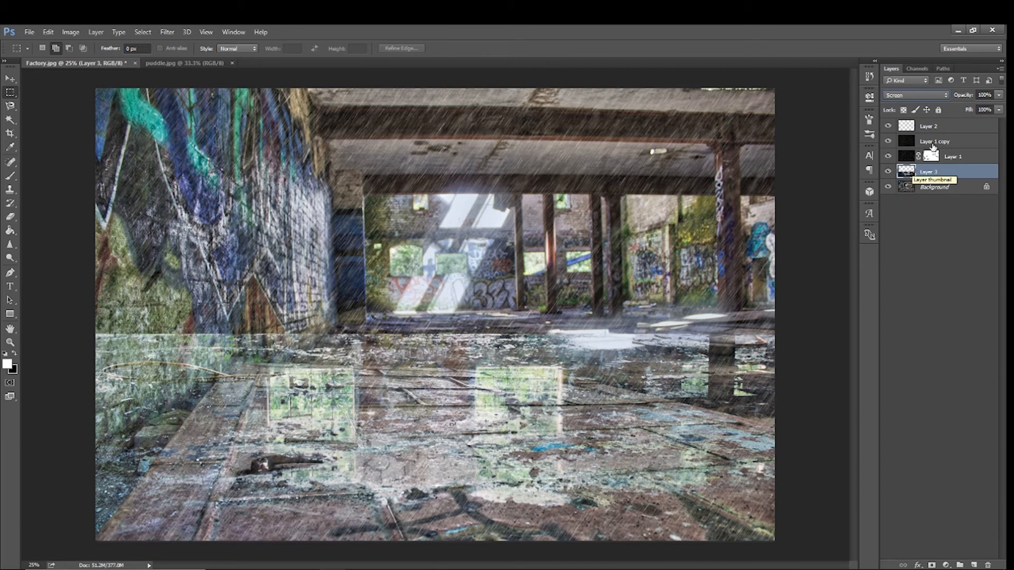
left_click(998, 96)
mouse_move(998, 112)
left_mouse_down()
mouse_move(961, 112)
mouse_move(1007, 108)
left_mouse_up()
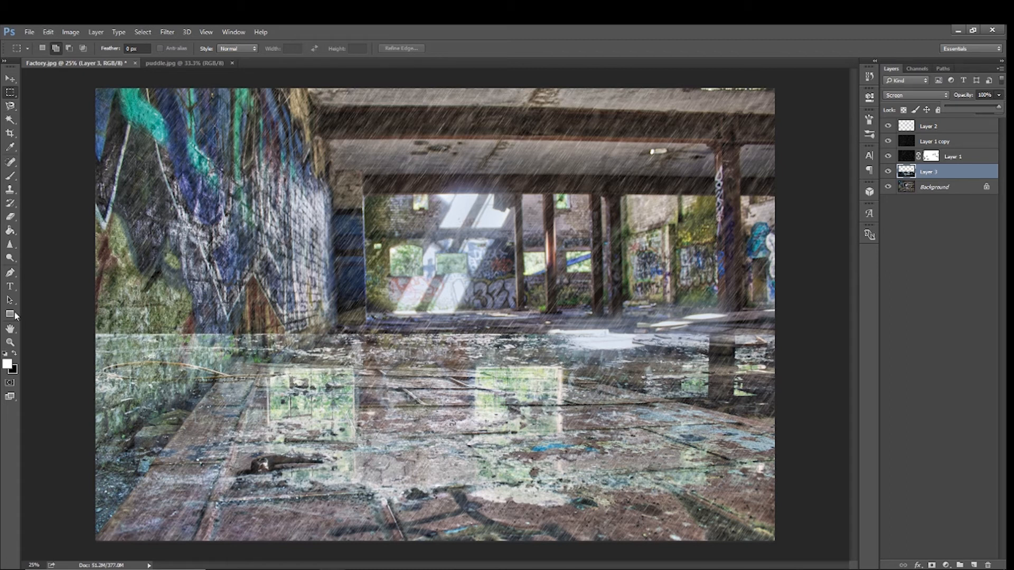
- Add a layer mask to the puddle layer and paint out its edge along the wall and far floor with a 66% opacity black brush
left_click(932, 564)
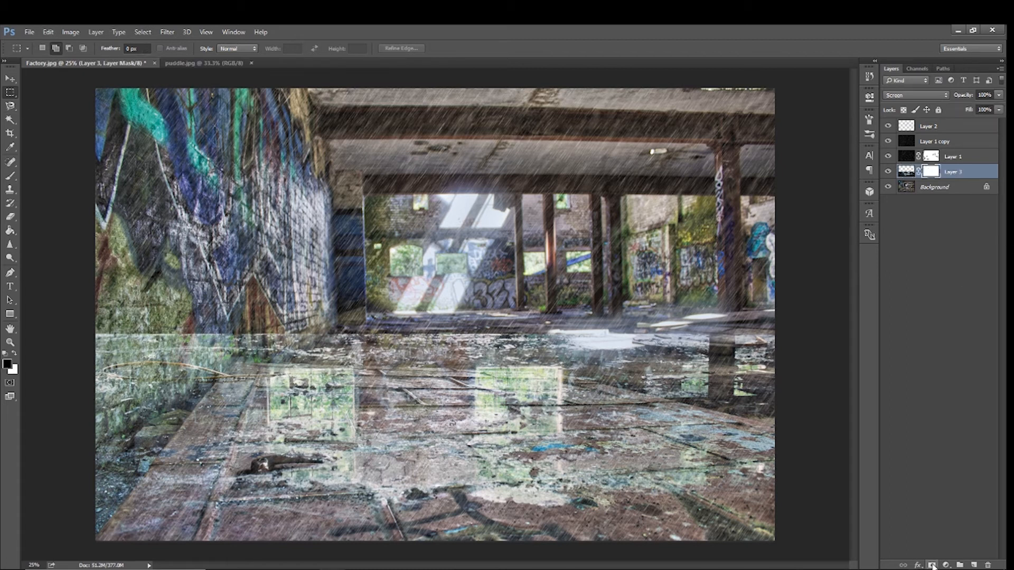
left_click(10, 175)
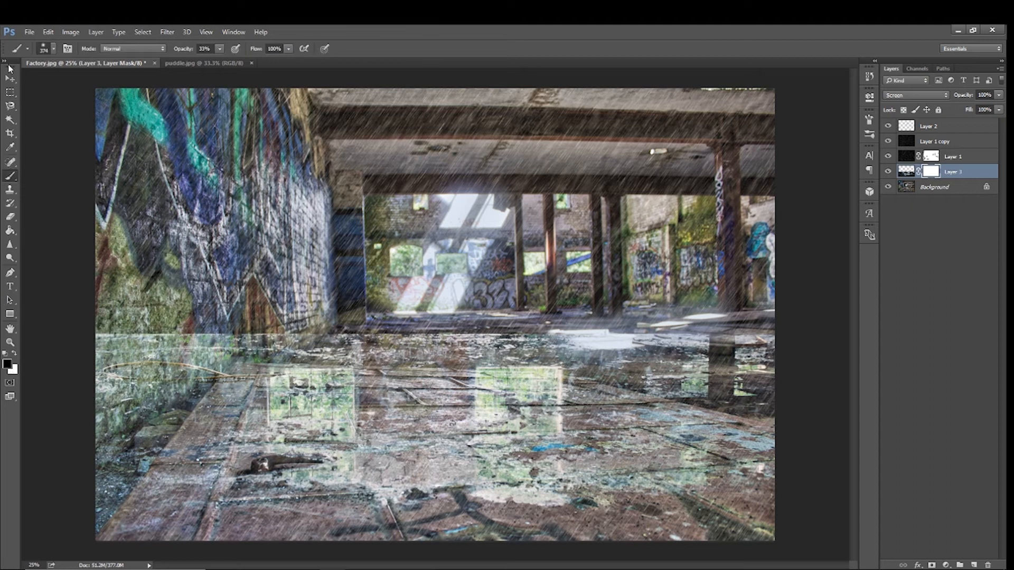
left_click(220, 49)
left_click_drag(230, 61, 237, 61)
mouse_move(140, 362)
left_mouse_down()
mouse_move(80, 332)
mouse_move(104, 379)
mouse_move(218, 360)
mouse_move(225, 371)
mouse_move(211, 376)
mouse_move(222, 371)
mouse_move(219, 326)
mouse_move(245, 332)
left_mouse_up()
mouse_move(117, 407)
left_mouse_down()
mouse_move(132, 419)
mouse_move(101, 489)
mouse_move(99, 470)
left_mouse_up()
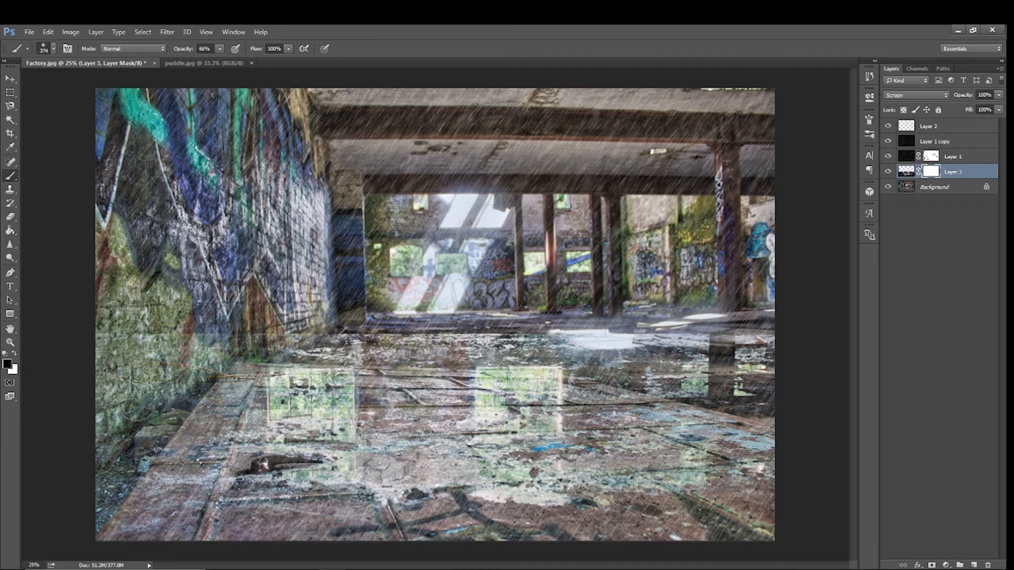
mouse_move(291, 344)
left_mouse_down()
mouse_move(525, 320)
mouse_move(417, 324)
left_mouse_up()
mouse_move(576, 313)
left_mouse_down()
mouse_move(521, 319)
mouse_move(605, 314)
mouse_move(766, 336)
mouse_move(787, 325)
left_mouse_up()
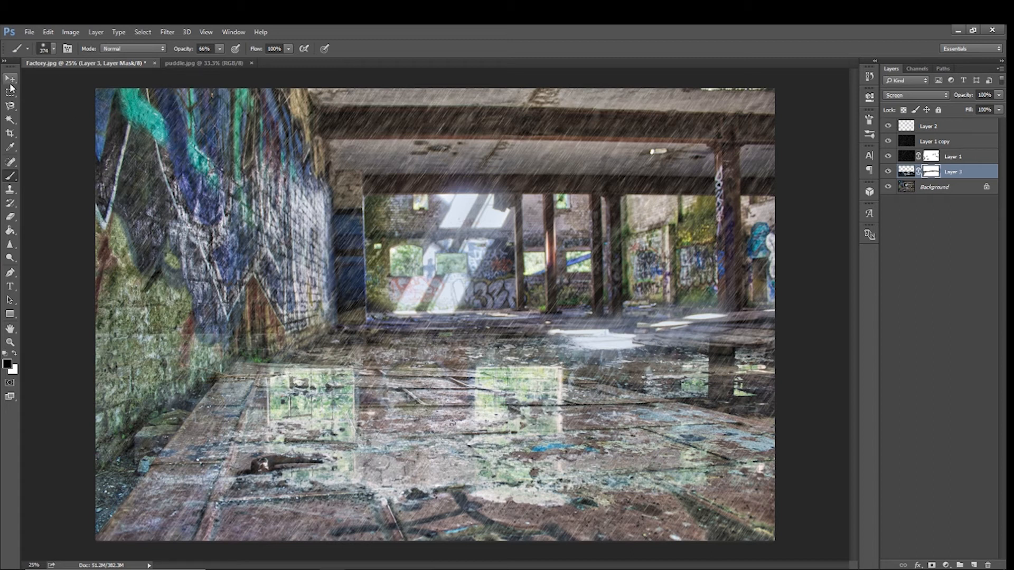
- Shift the puddle layer slightly to the right over the floor
left_click(904, 171)
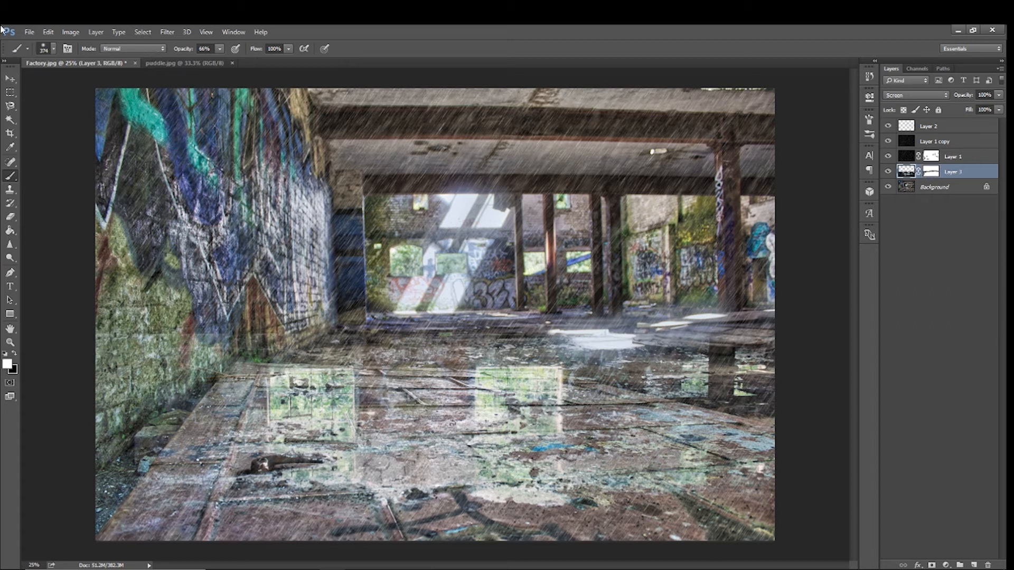
left_click(10, 78)
left_click_drag(330, 400, 342, 400)
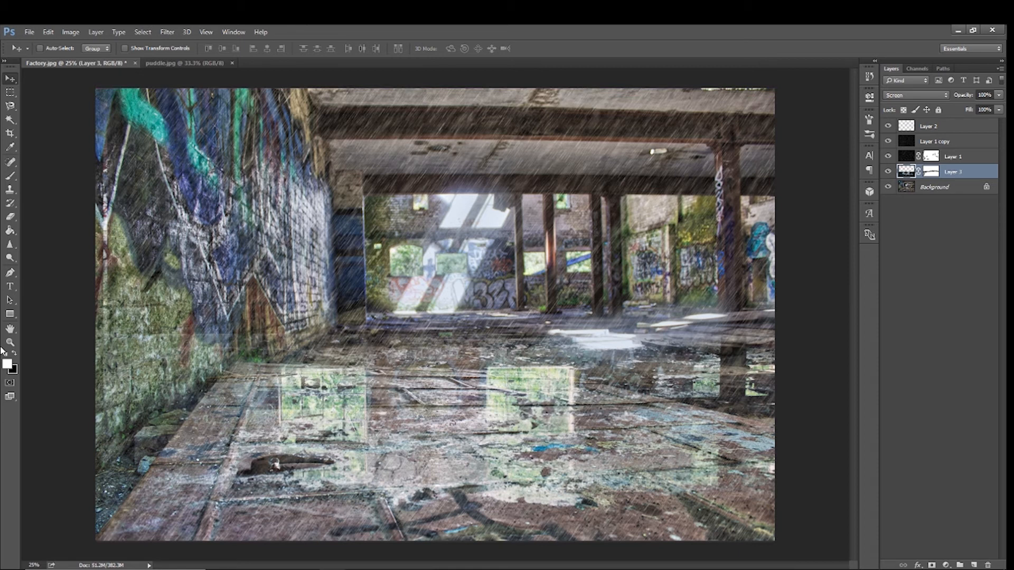
- Paint black on the puddle layer's mask to hide the remaining reflection along the base of the graffiti wall
left_click(10, 175)
left_click_drag(214, 330, 203, 369)
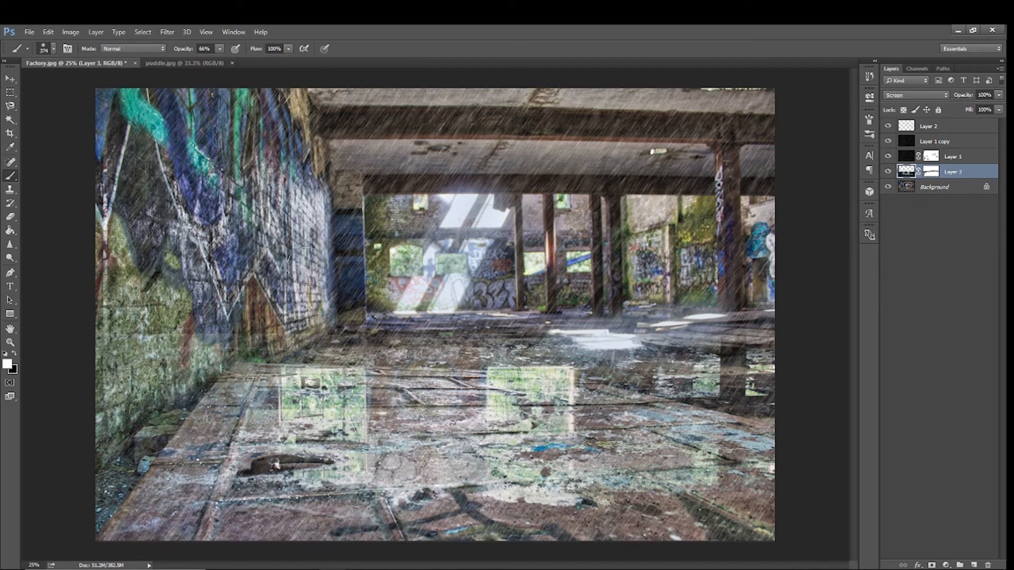
left_click(933, 174)
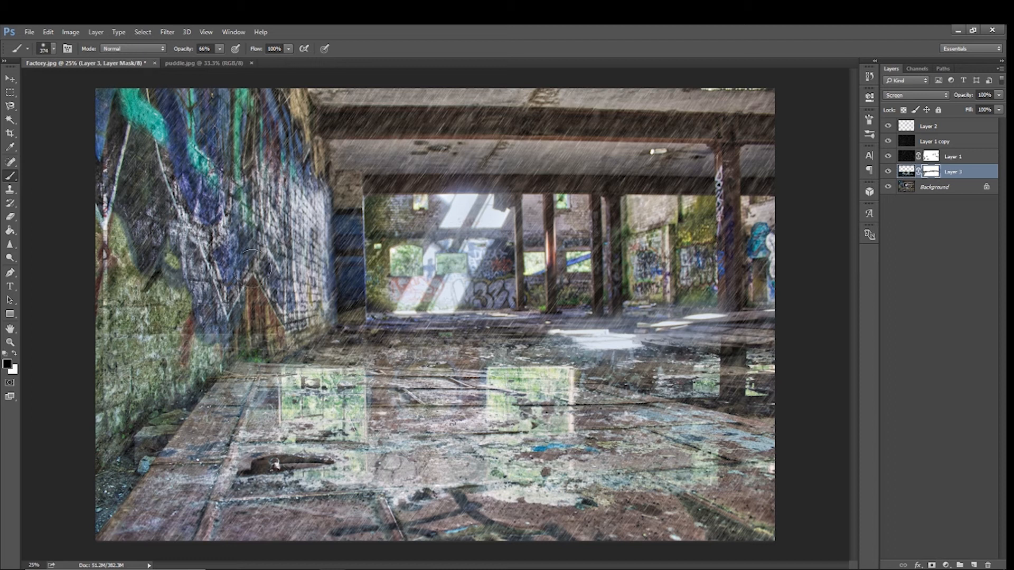
left_click_drag(203, 339, 191, 361)
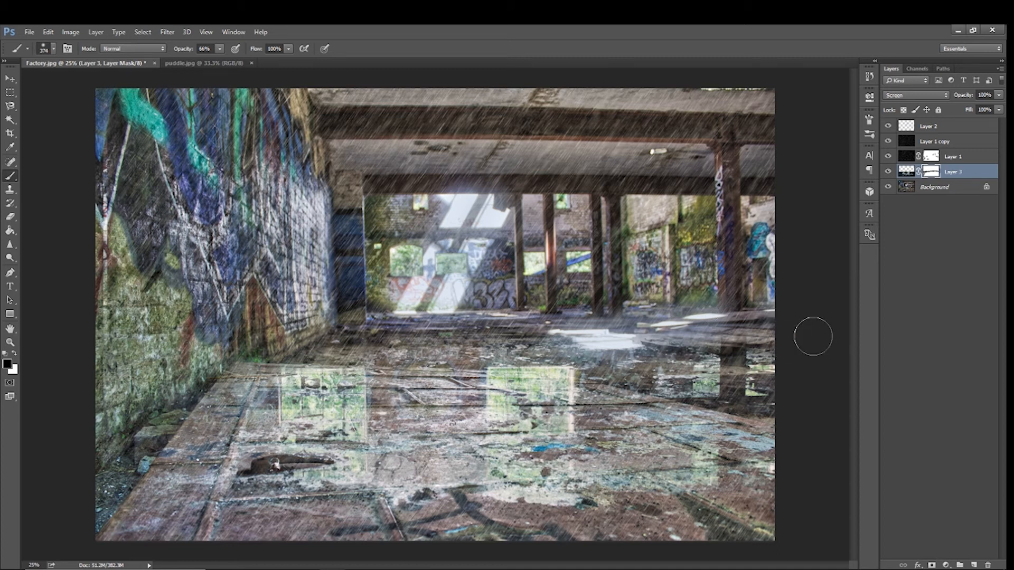
- Select the puddle layer's image rather than its mask and nudge it slightly to the left
key("v")
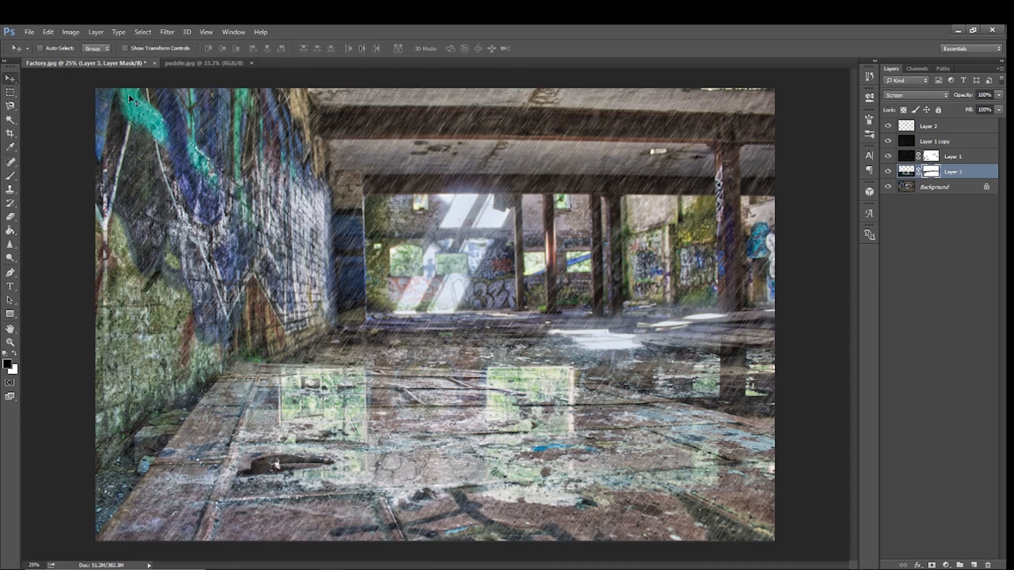
left_click(908, 174)
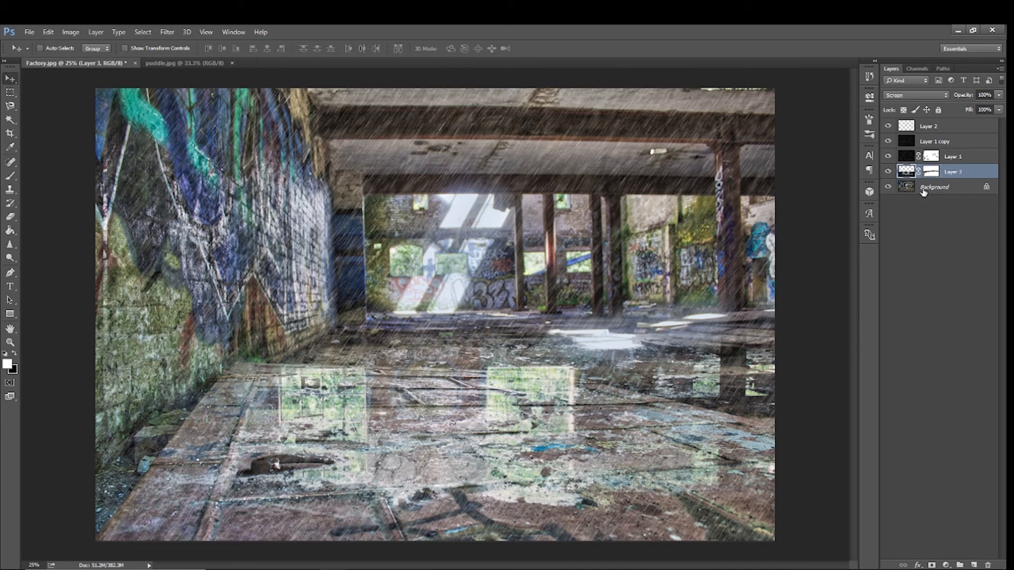
key("Left")
key("Left")
key("Left")
key("Left")
key("Left")
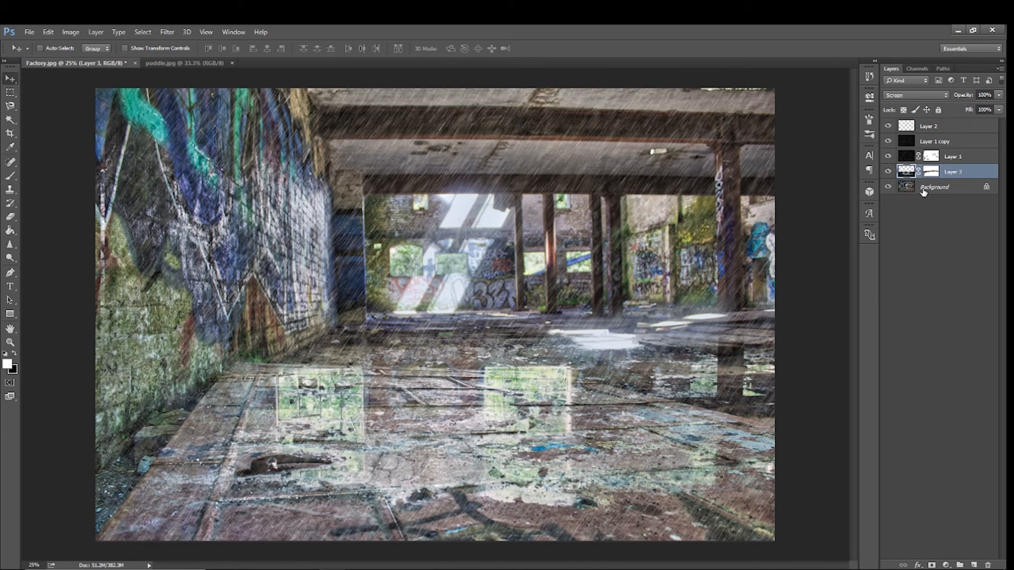
key("Left")
key("Left")
key("Left")
key("Left")
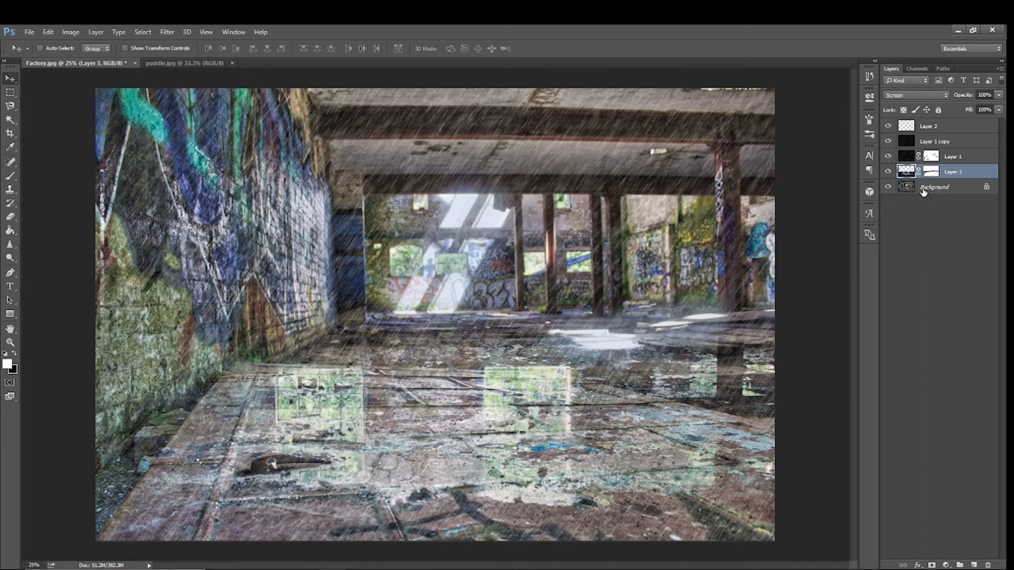
- Paint black on the puddle layer's mask over the two window reflections to fade them into the floor
left_click(930, 174)
key("x")
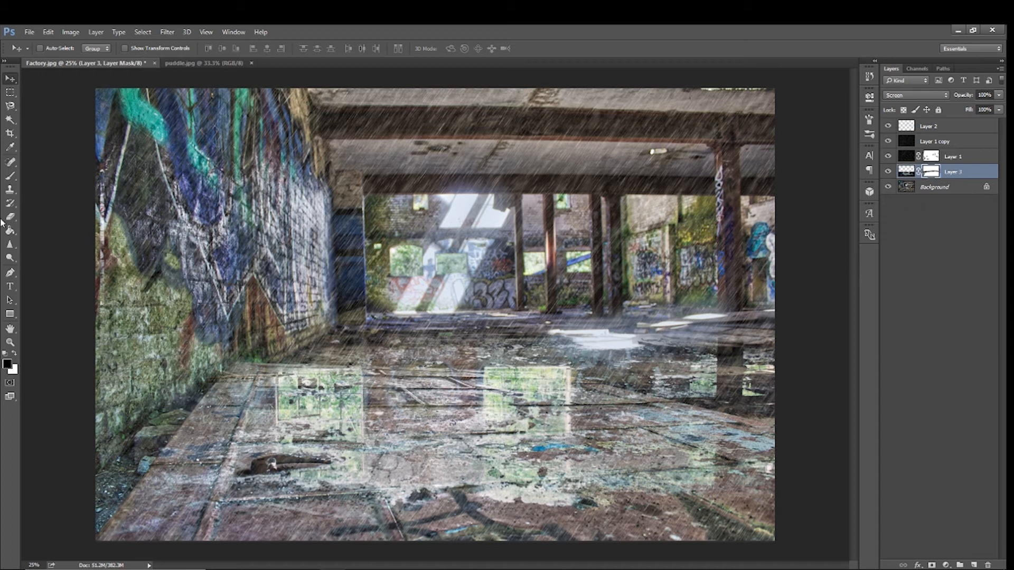
left_click(10, 176)
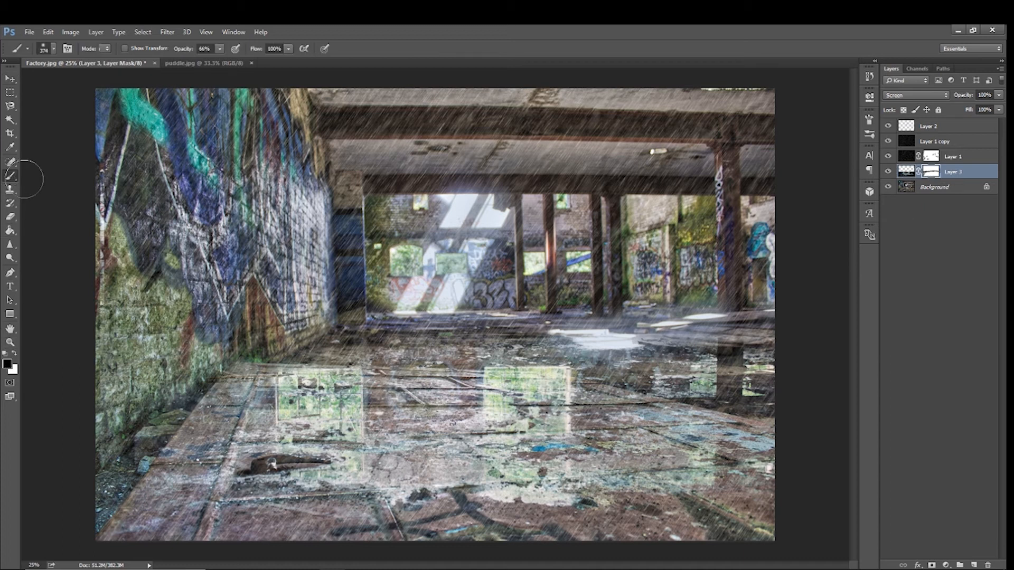
left_click(449, 354)
mouse_move(344, 387)
left_mouse_down()
mouse_move(353, 401)
mouse_move(330, 418)
mouse_move(300, 405)
mouse_move(292, 387)
mouse_move(313, 394)
mouse_move(287, 417)
mouse_move(318, 396)
mouse_move(312, 381)
mouse_move(275, 404)
left_mouse_up()
mouse_move(488, 377)
left_mouse_down()
mouse_move(515, 377)
mouse_move(494, 395)
mouse_move(564, 384)
mouse_move(531, 370)
mouse_move(559, 382)
mouse_move(541, 400)
mouse_move(568, 394)
mouse_move(573, 417)
left_mouse_up()
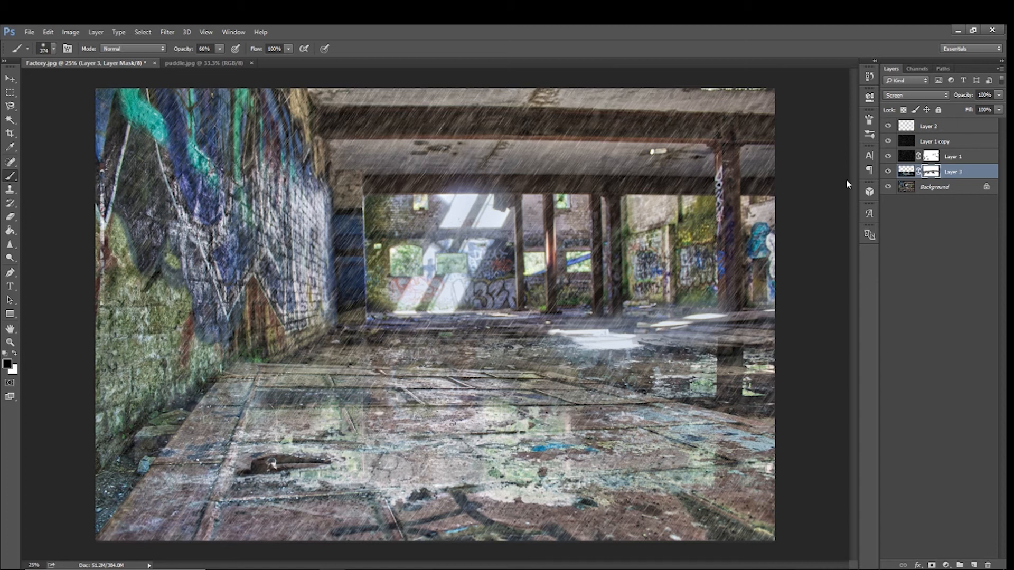
- Apply an Exposure adjustment to the puddle image with exposure -0.36, offset -0.0664 and gamma correction 0.64
left_click(910, 172)
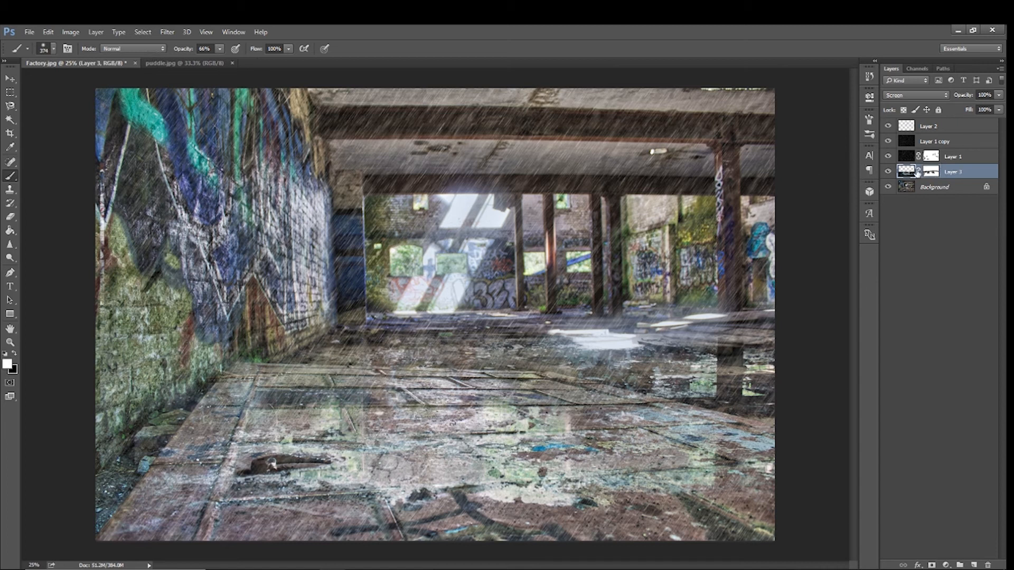
left_click(76, 30)
mouse_move(158, 58)
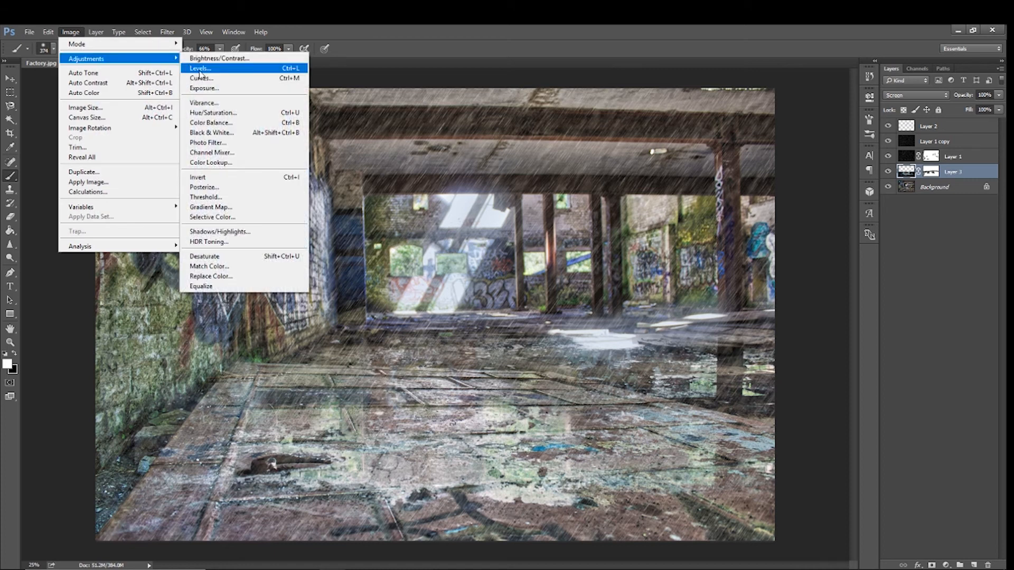
left_click(203, 89)
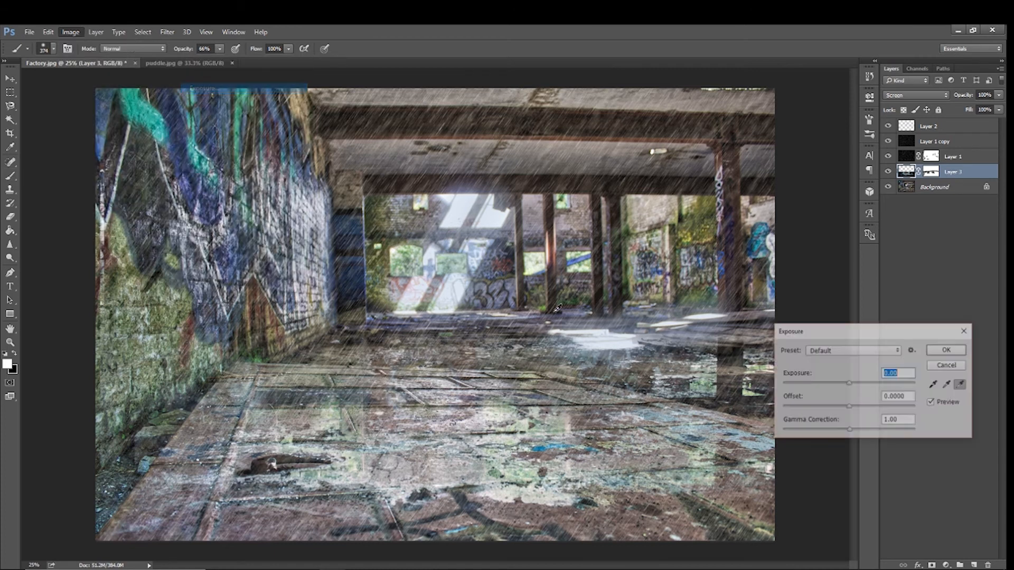
left_click_drag(850, 431, 863, 433)
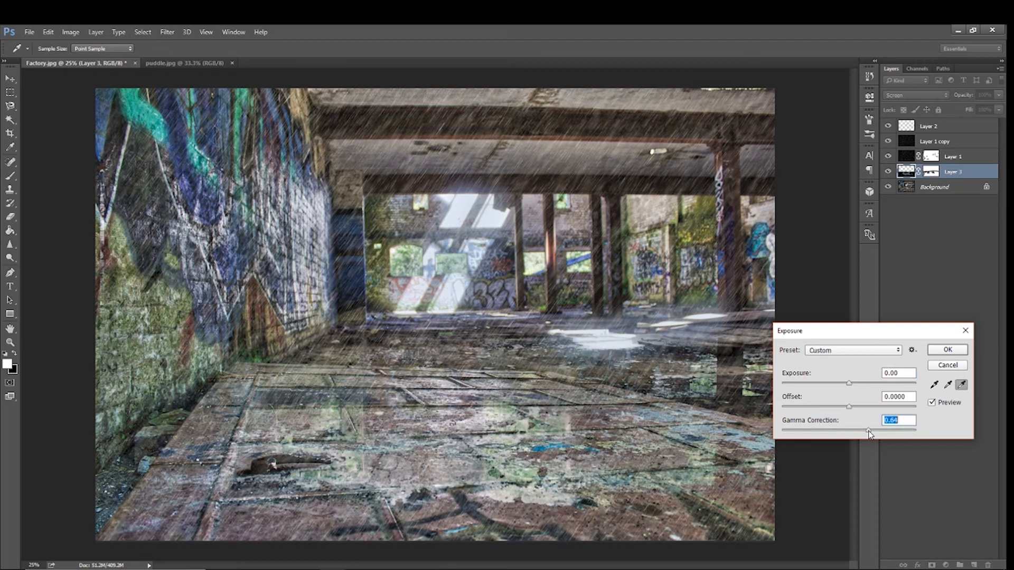
left_click_drag(848, 384, 848, 384)
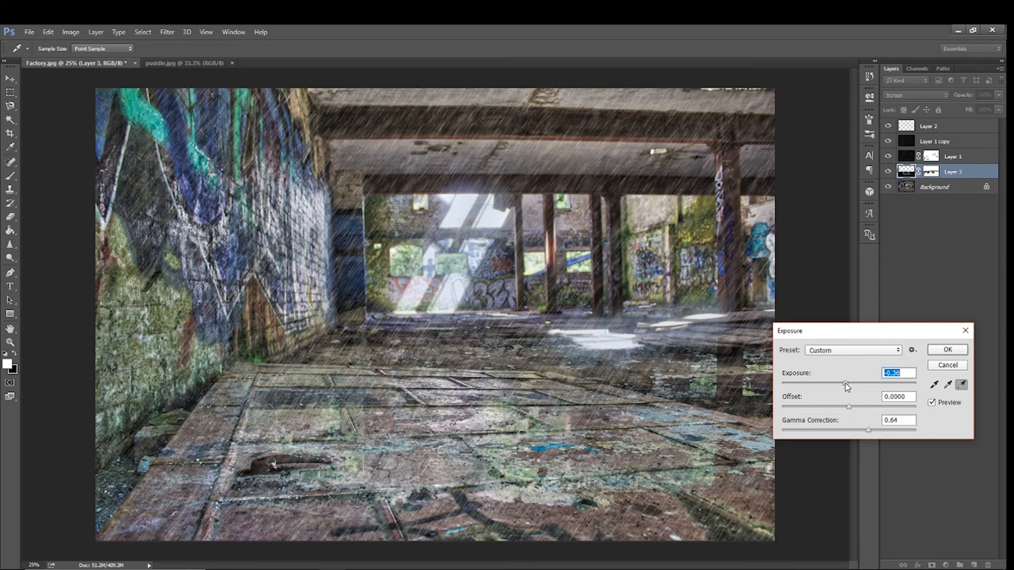
left_click_drag(856, 408, 842, 413)
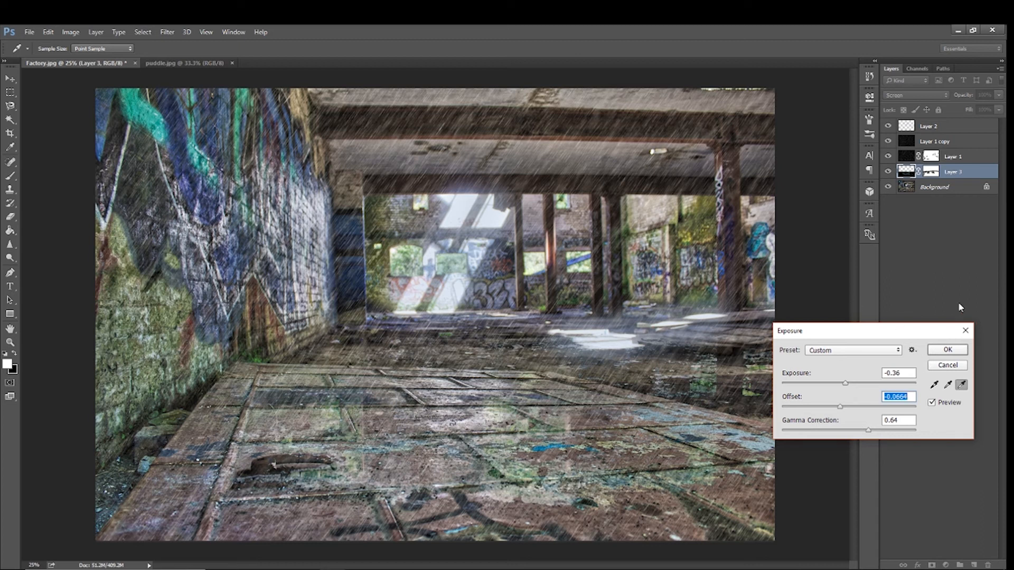
left_click(947, 350)
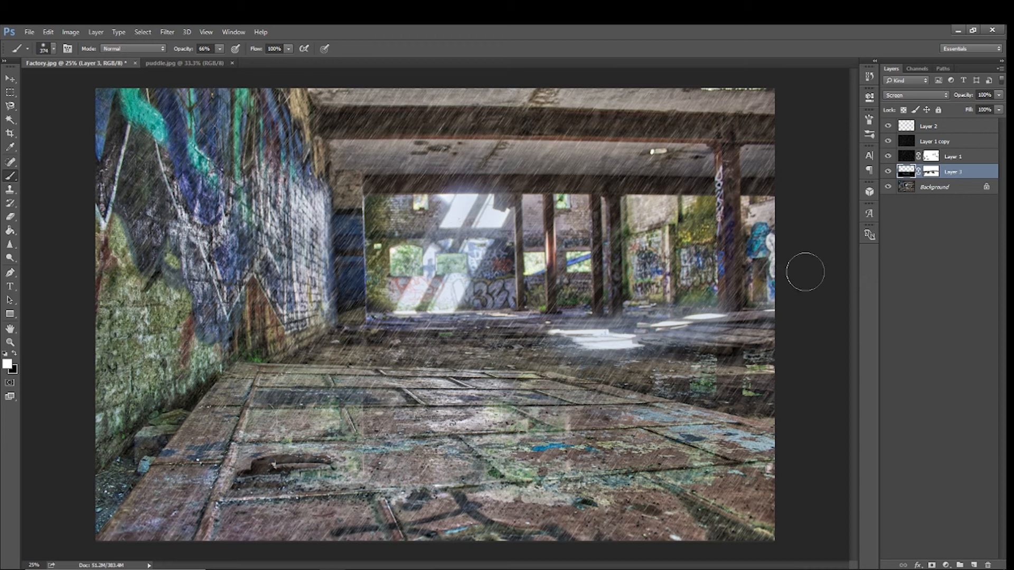
- Toggle the puddle layer's visibility repeatedly to compare the floor with and without the reflection
left_click(889, 172)
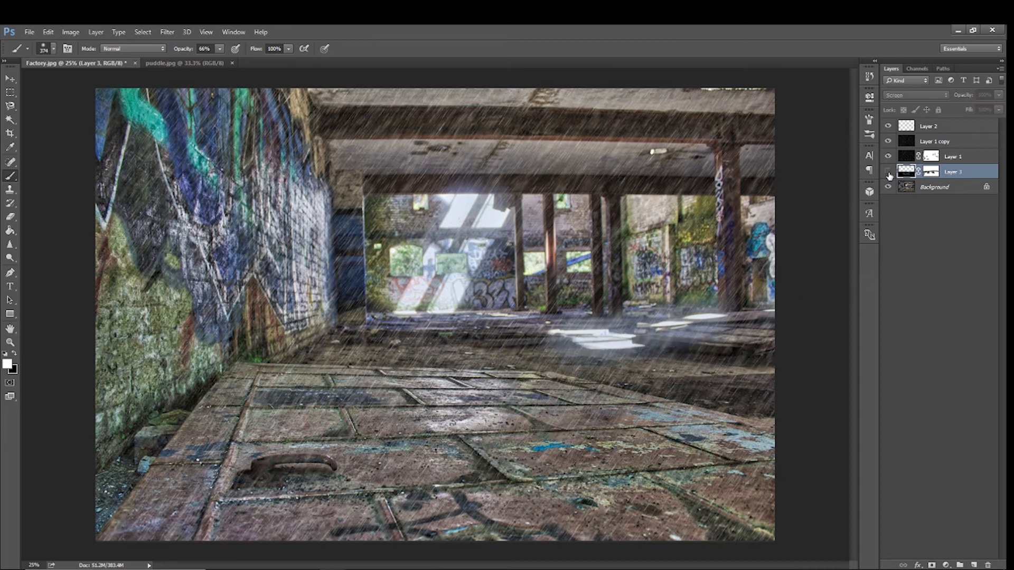
left_click(889, 172)
left_click(889, 172)
left_click(888, 172)
left_click(889, 171)
left_click(889, 173)
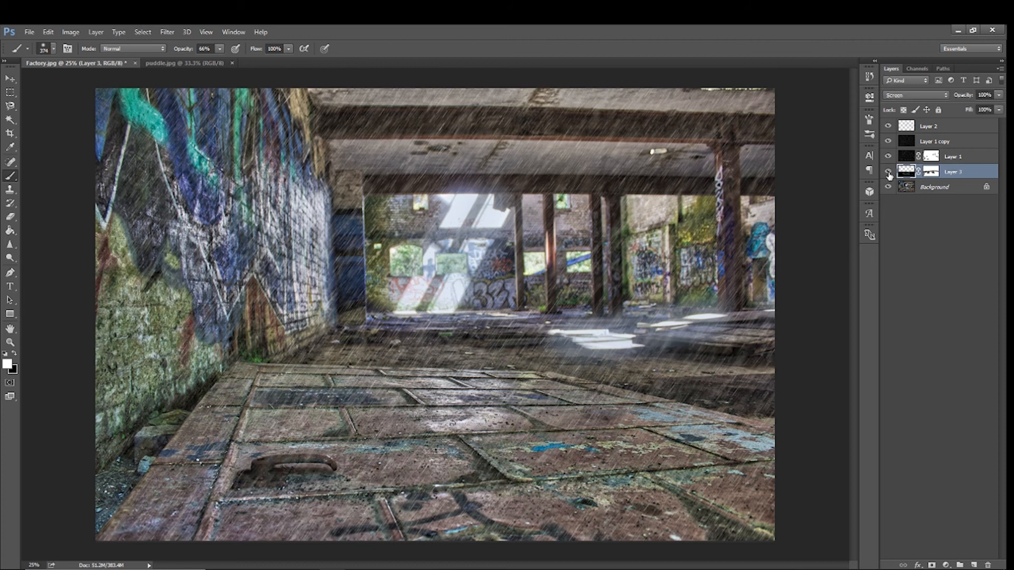
left_click(889, 172)
left_click(889, 172)
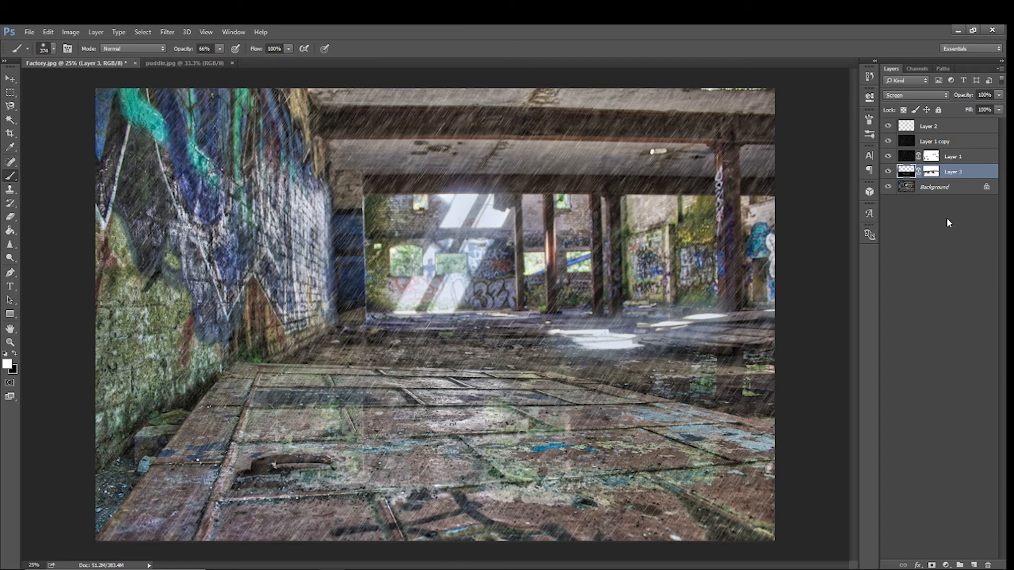
left_click(888, 173)
left_click(888, 172)
- Apply a Brightness/Contrast adjustment to the puddle image, raising brightness slightly and setting contrast to 92
left_click(72, 33)
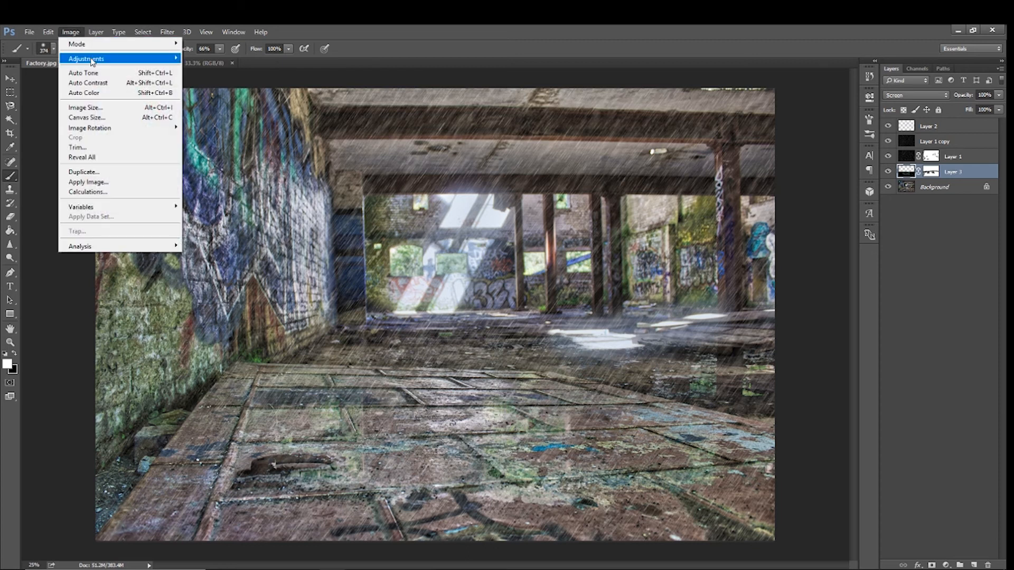
mouse_move(91, 60)
left_click(222, 62)
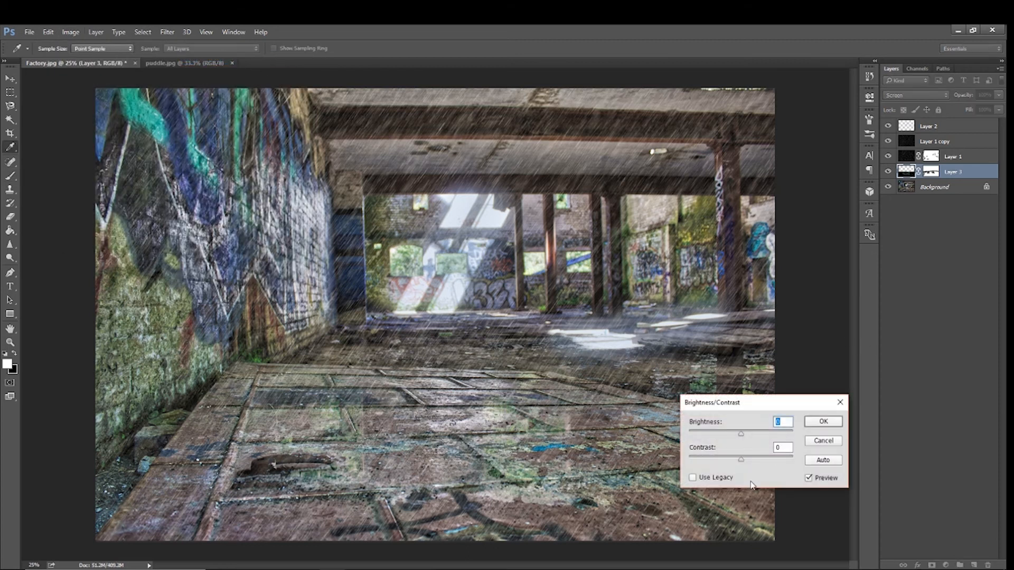
left_click_drag(740, 460, 787, 464)
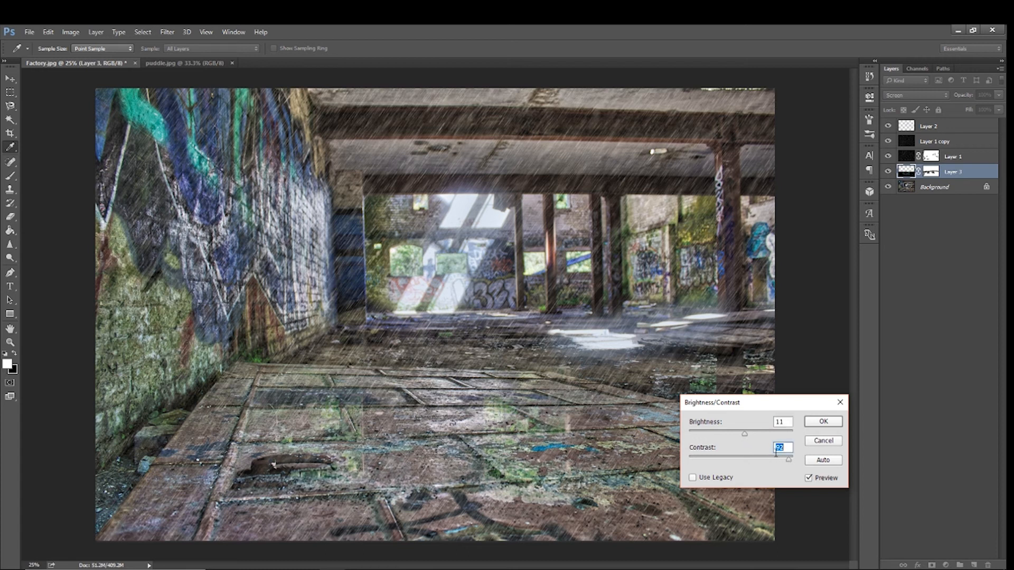
mouse_move(744, 434)
left_mouse_down()
mouse_move(760, 438)
mouse_move(749, 440)
left_mouse_up()
left_click(811, 422)
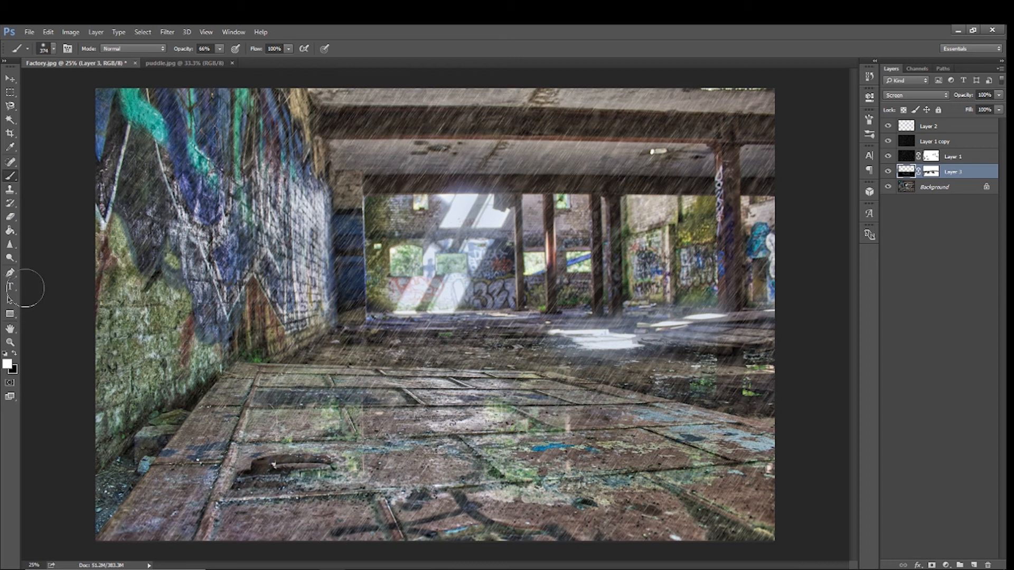
- Remove the white mark at the ceiling's upper edge on the Background layer with a resized content-aware Spot Healing Brush
left_click(16, 163)
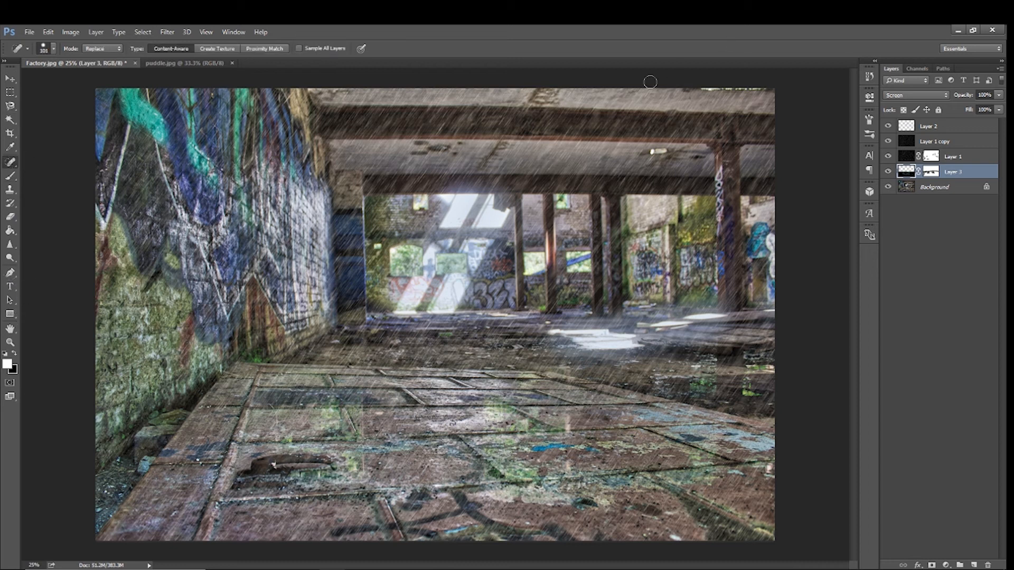
left_click(53, 50)
left_click_drag(79, 78, 70, 80)
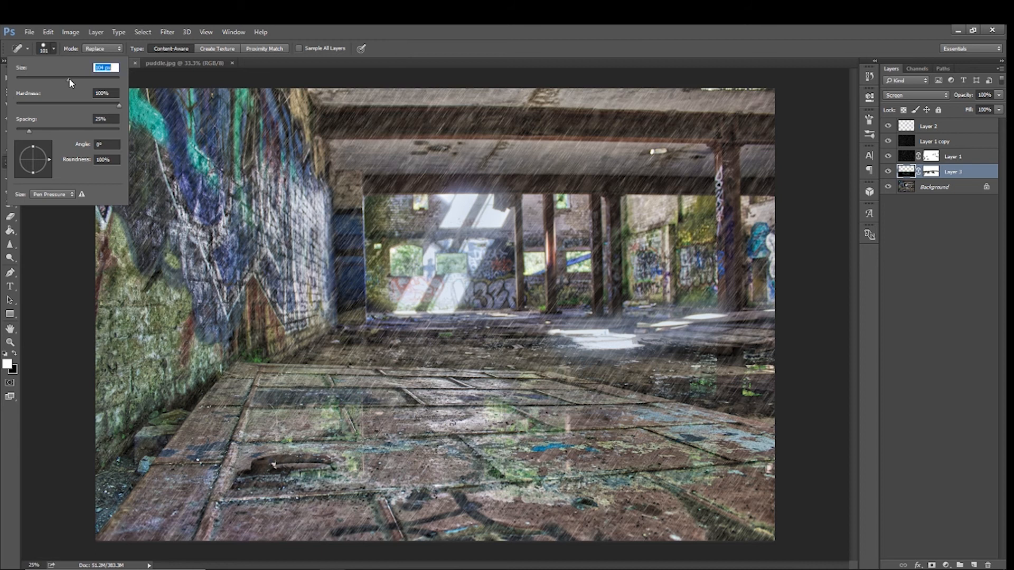
left_click(709, 87)
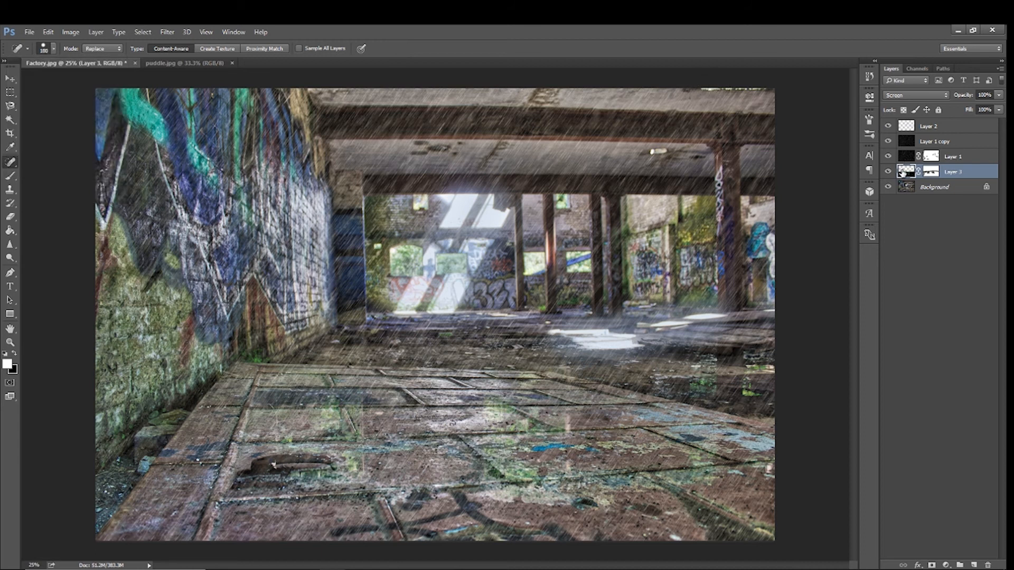
key("alt+bracketleft")
left_click_drag(705, 87, 1001, 119)
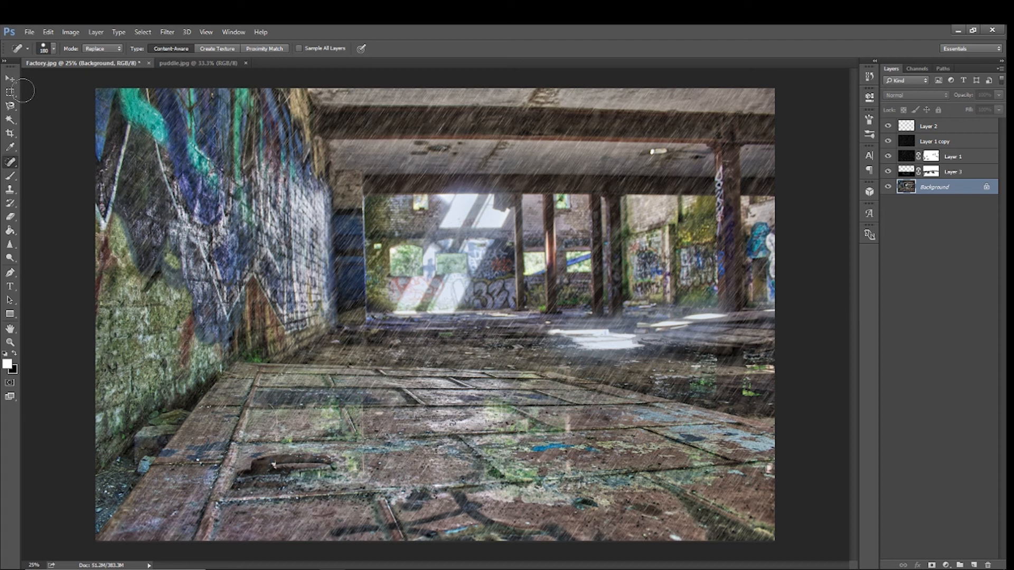
- Duplicate the Background layer, outline the copy's centre with an elliptical selection, and set its blend mode to Multiply
left_click_drag(10, 93, 38, 102)
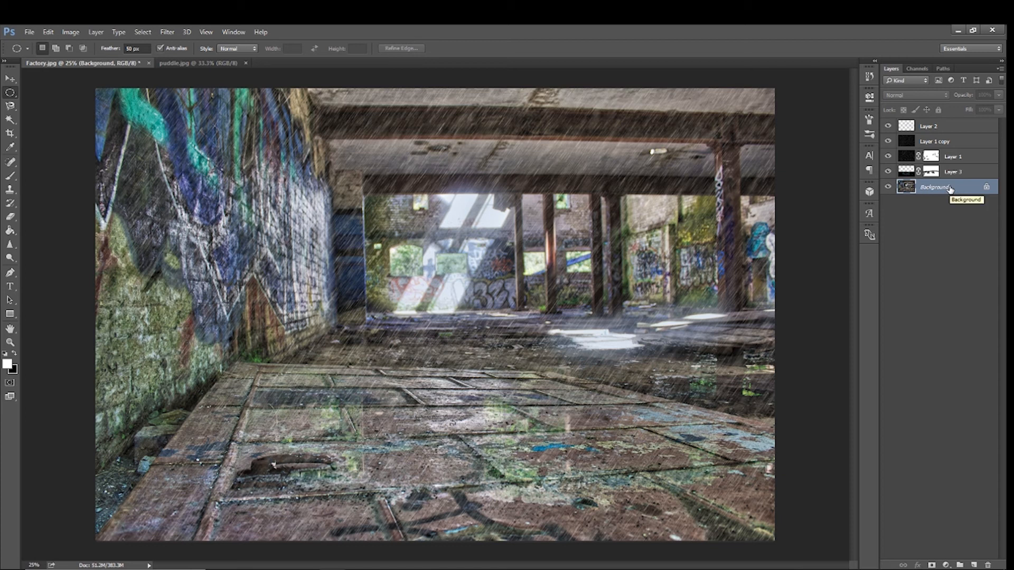
left_click_drag(949, 188, 974, 565)
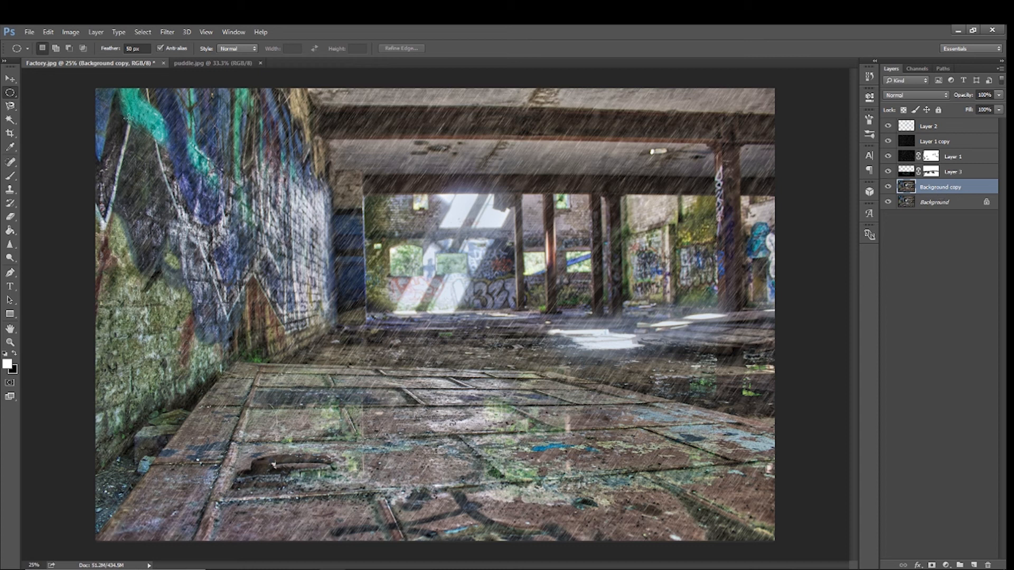
left_click_drag(138, 117, 725, 515)
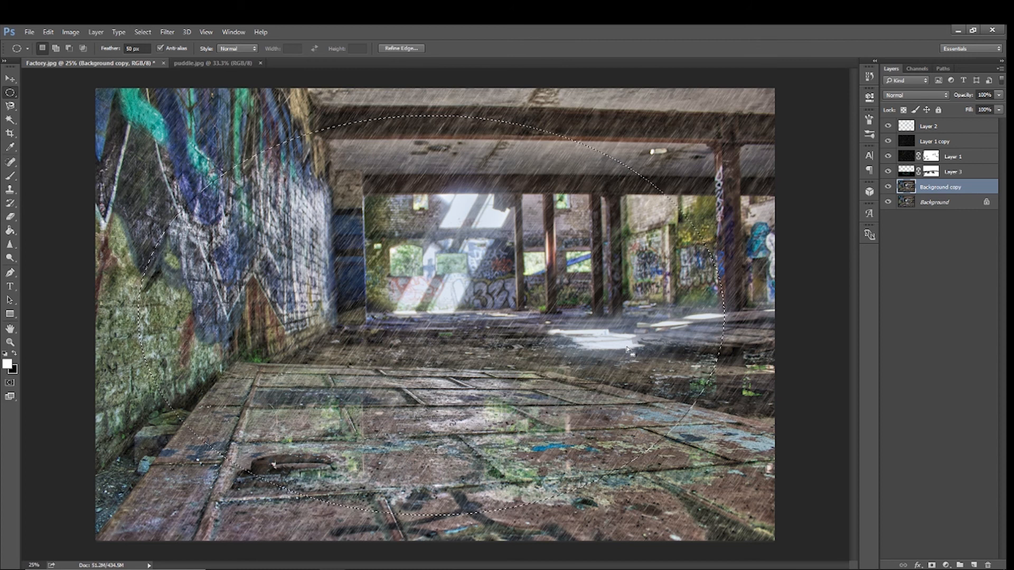
left_click(944, 97)
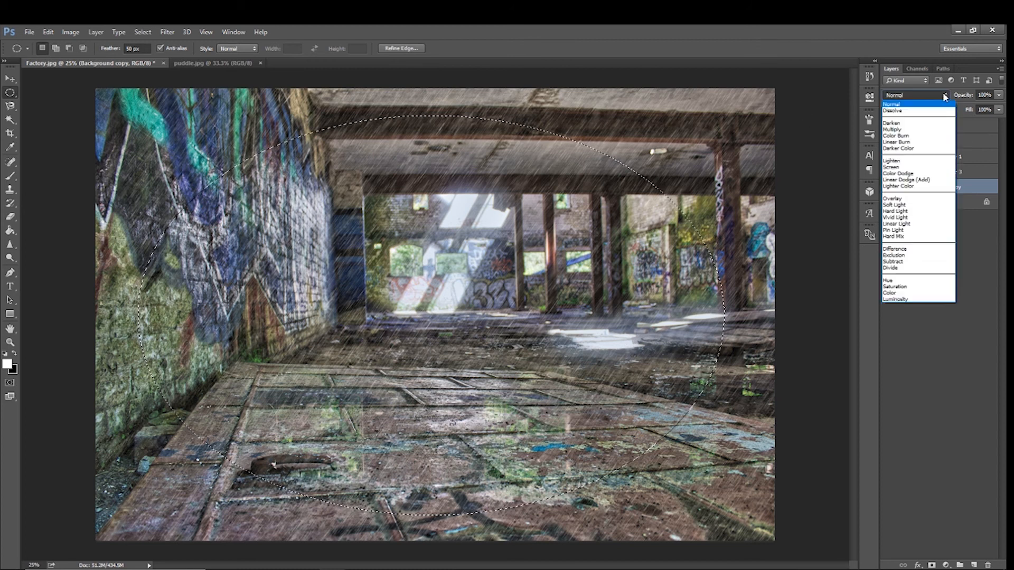
left_click(932, 133)
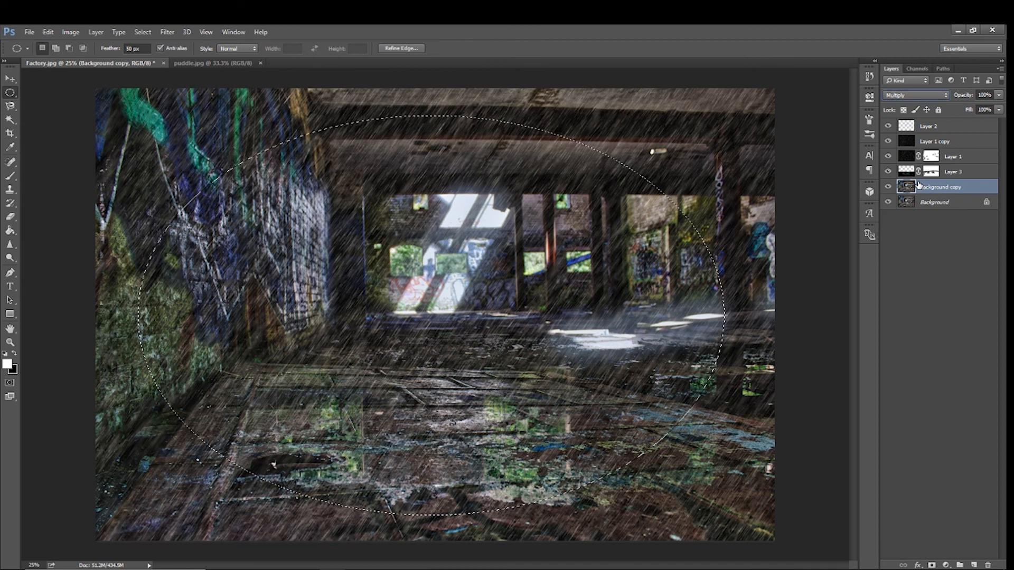
- Delete a large elliptical area with 50 px feather from the centre of Background copy and lower the layer's opacity to 41%
left_click(266, 253)
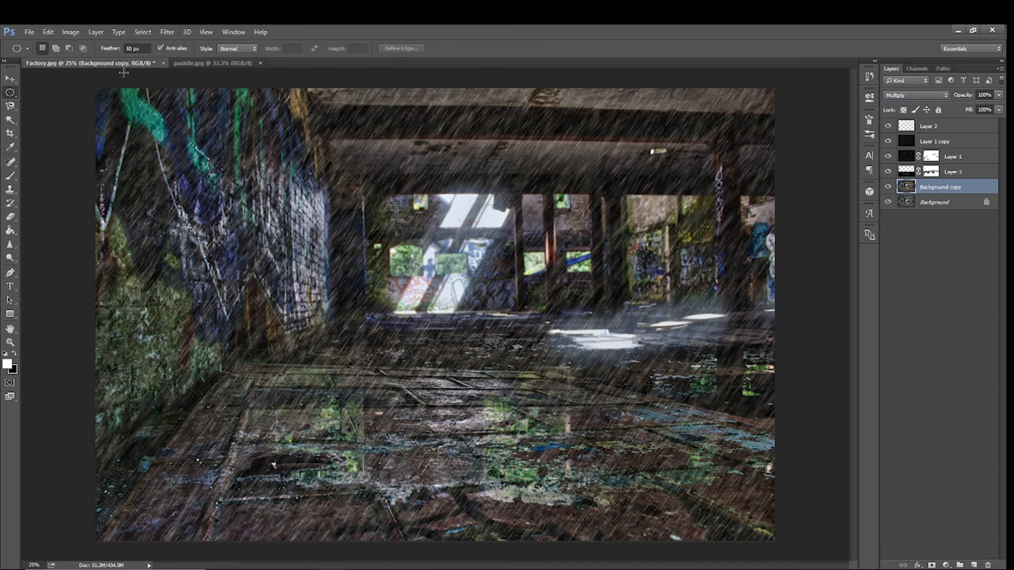
left_click_drag(139, 106, 739, 547)
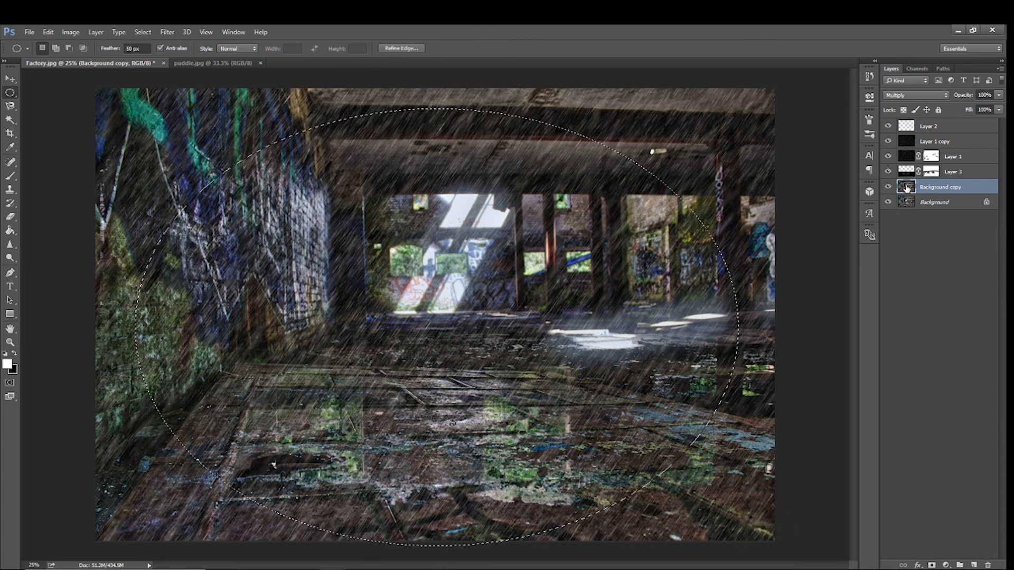
mouse_move(366, 117)
left_mouse_down()
mouse_move(355, 112)
mouse_move(365, 108)
left_mouse_up()
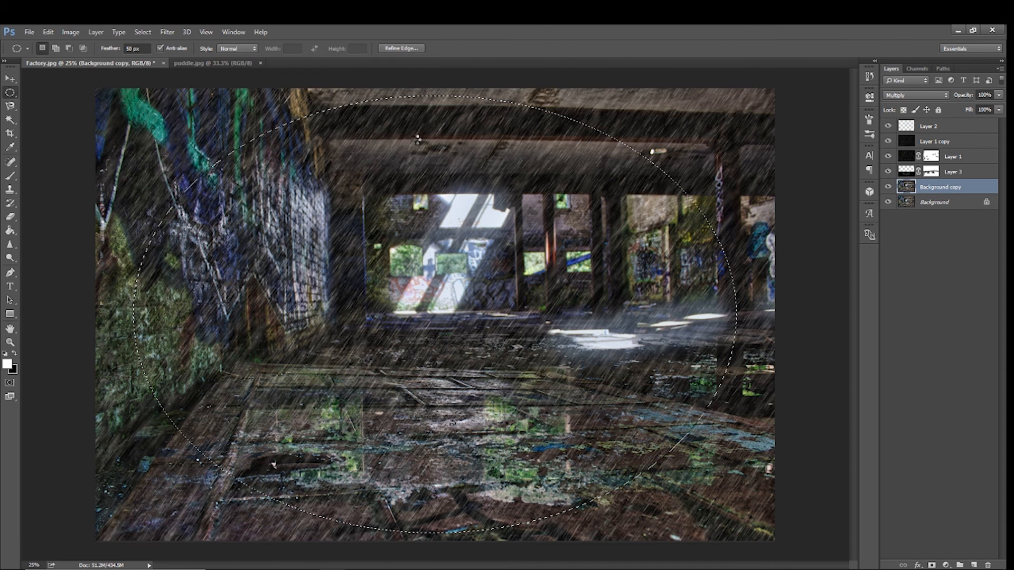
key("Delete")
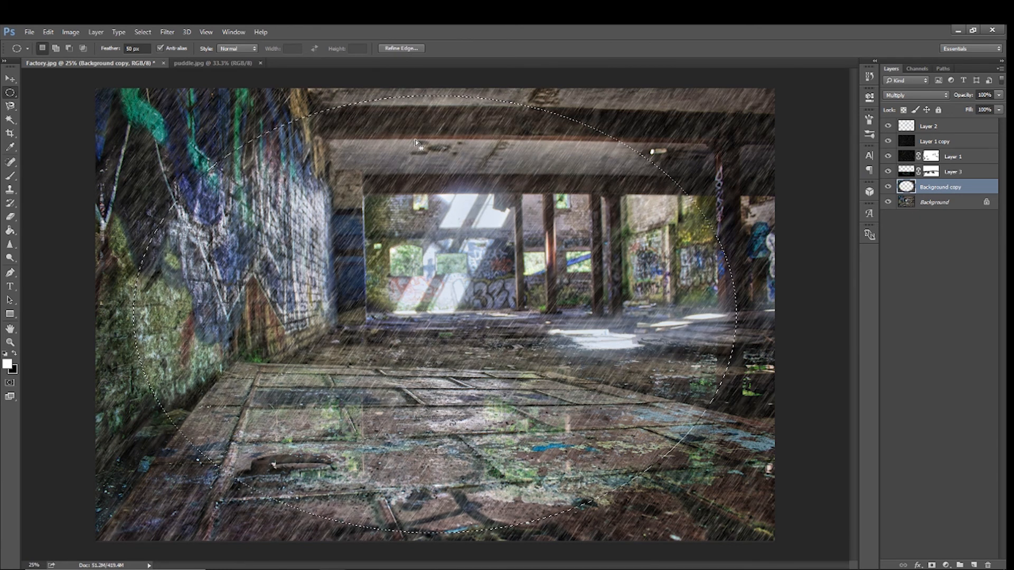
key("ctrl+d")
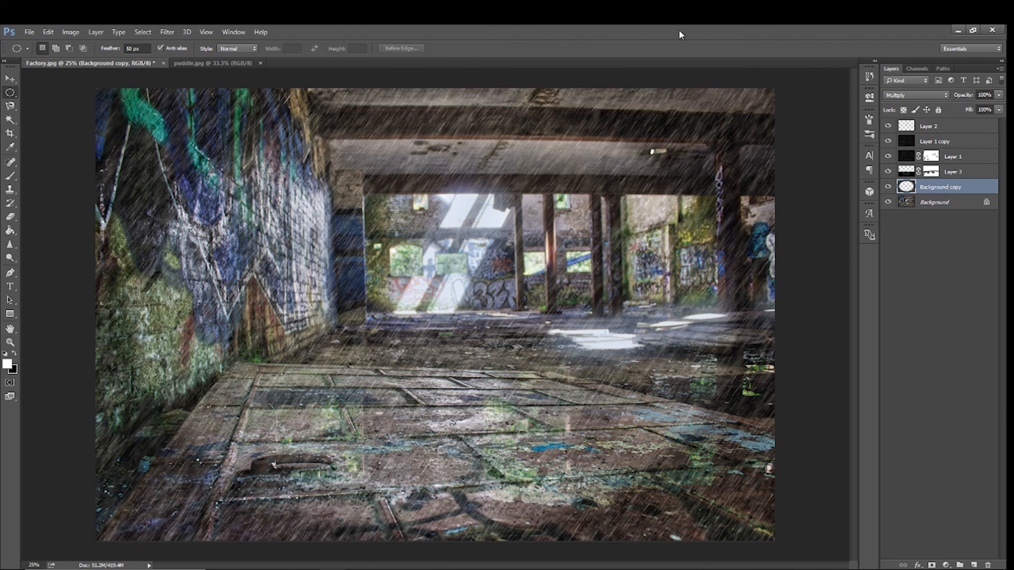
left_click(999, 94)
left_click_drag(998, 107, 948, 118)
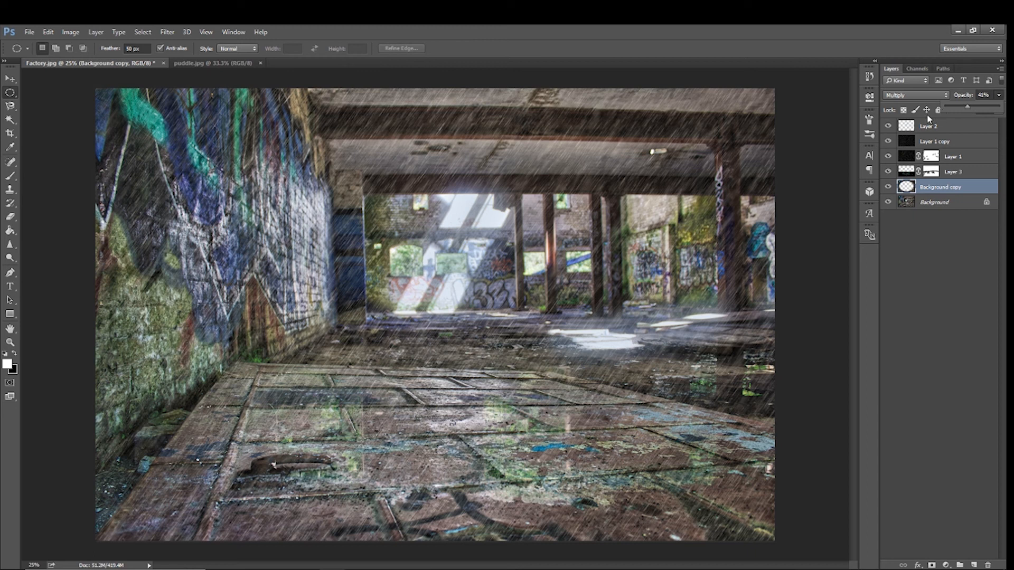
- Apply an Exposure adjustment to the original Background layer with exposure +0.26 and offset -0.0312
left_click(917, 204)
left_click(917, 204)
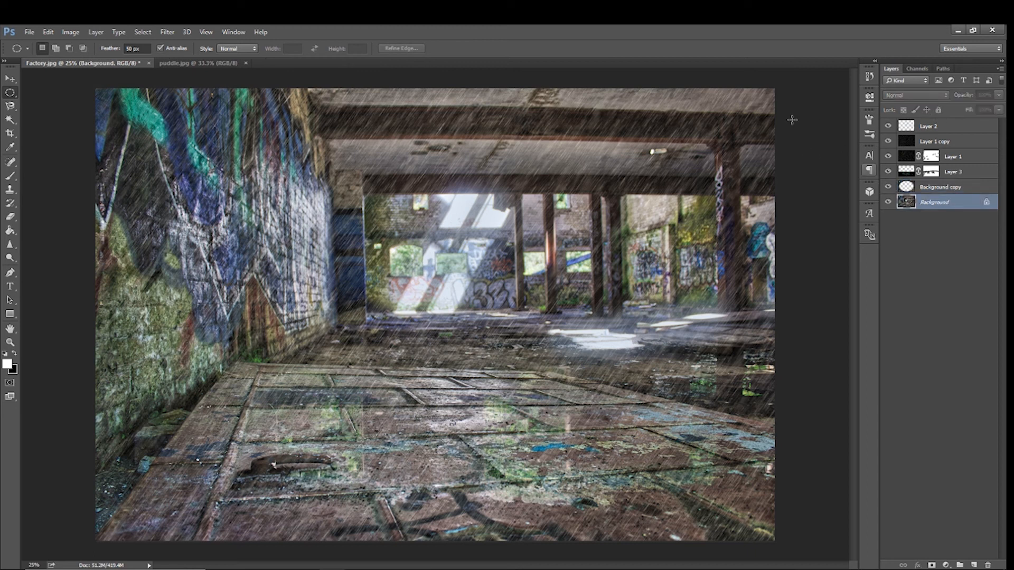
left_click(68, 32)
mouse_move(133, 59)
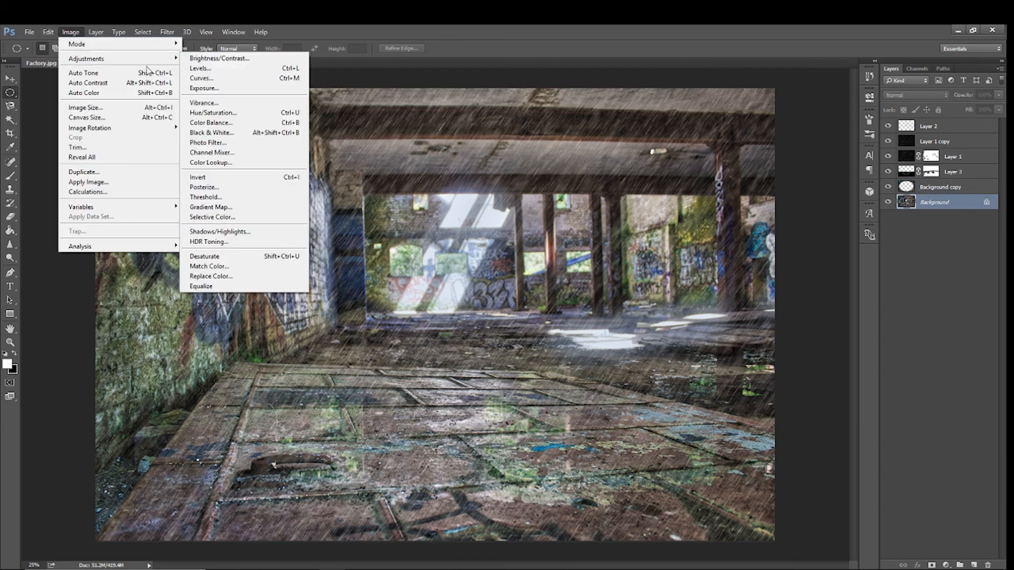
left_click(226, 91)
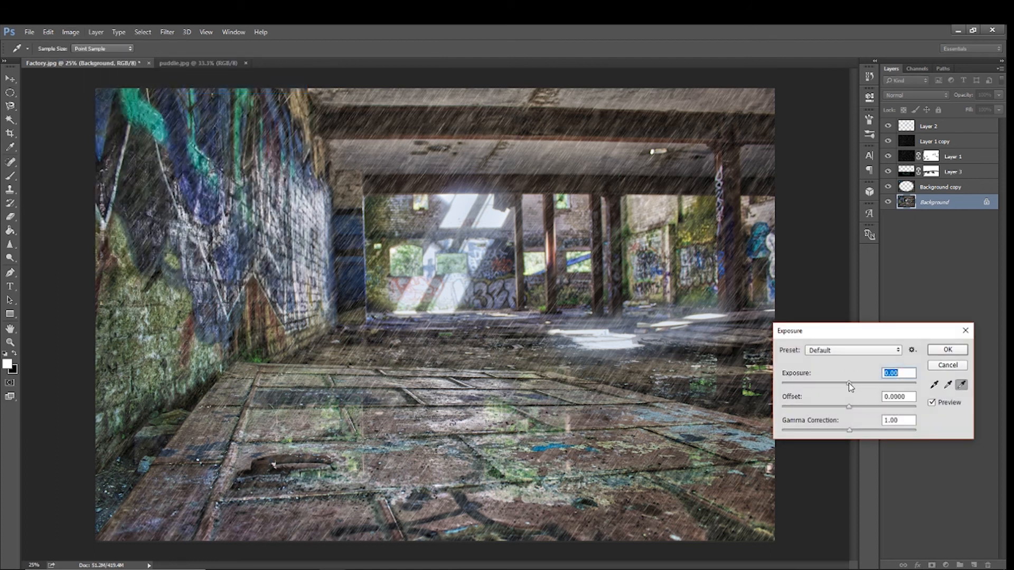
left_click_drag(849, 383, 852, 384)
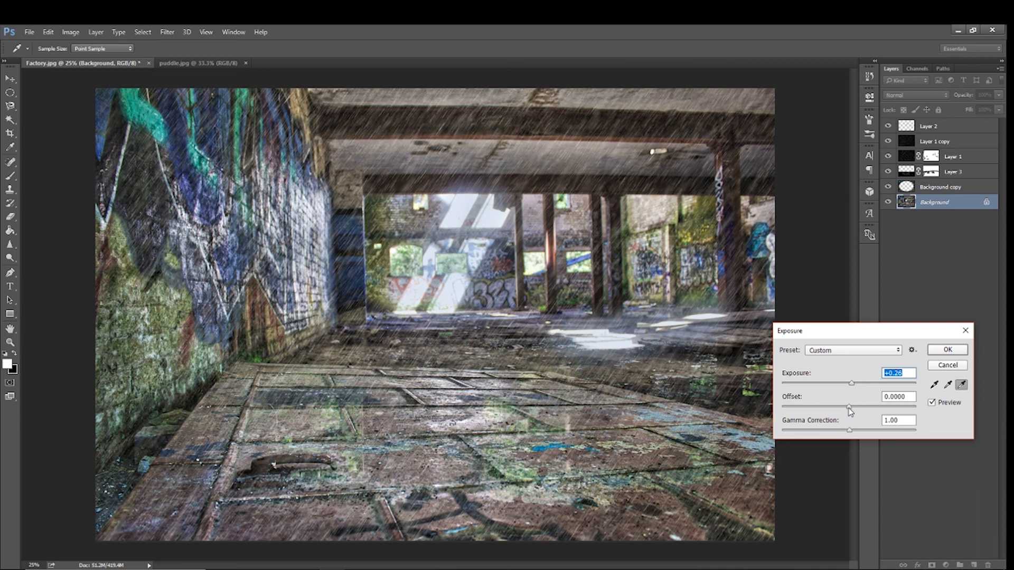
left_click_drag(849, 407, 845, 407)
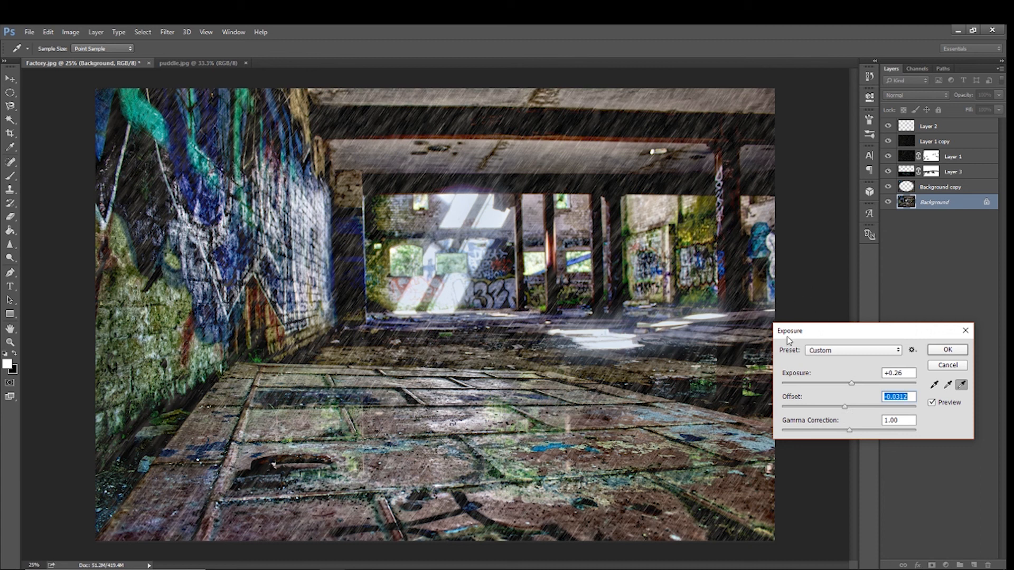
left_click(951, 351)
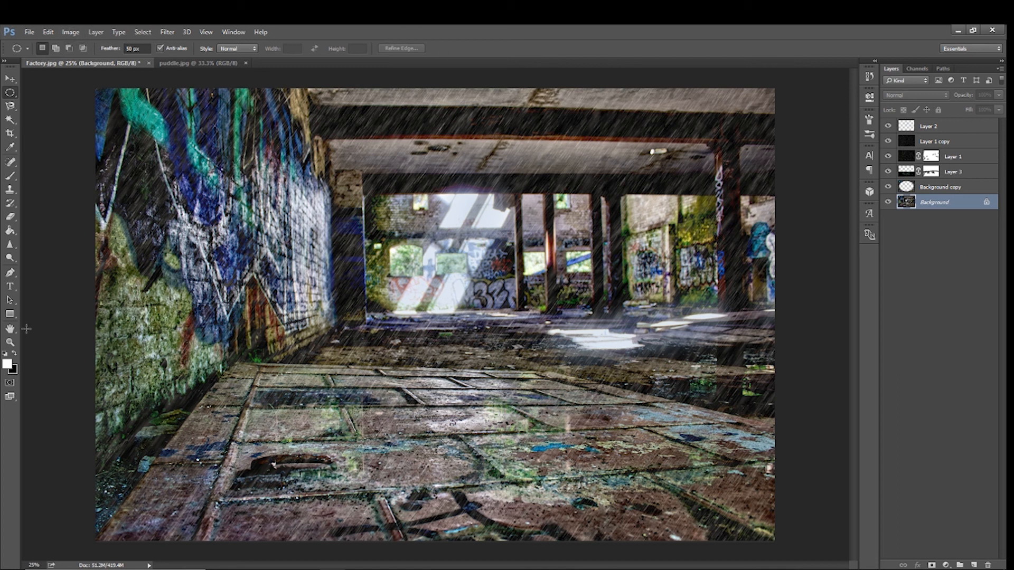
- Boost the graffiti colours on the far right and left walls of the Background with the Sponge tool in Saturate mode
left_click(15, 261)
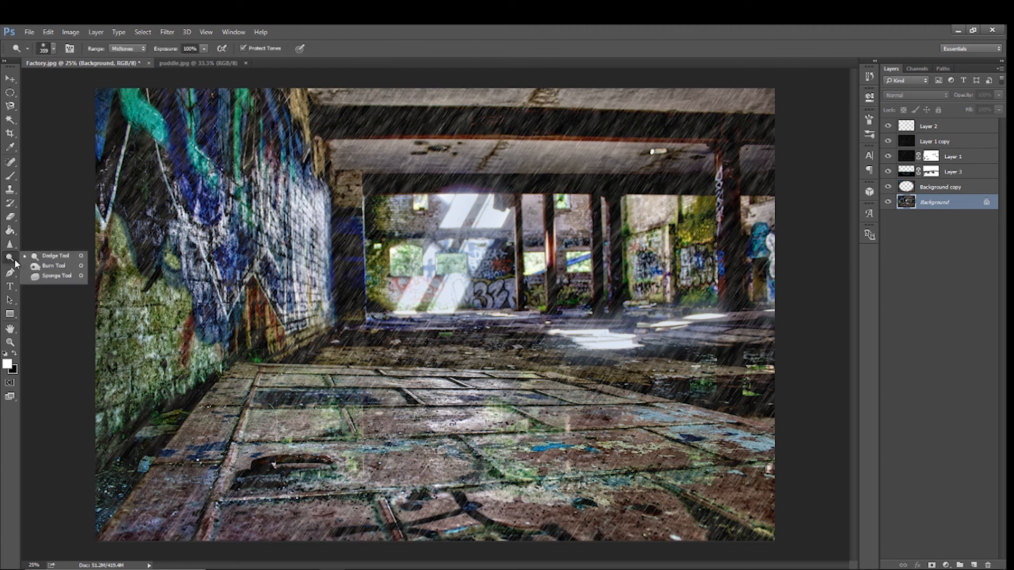
left_click(46, 275)
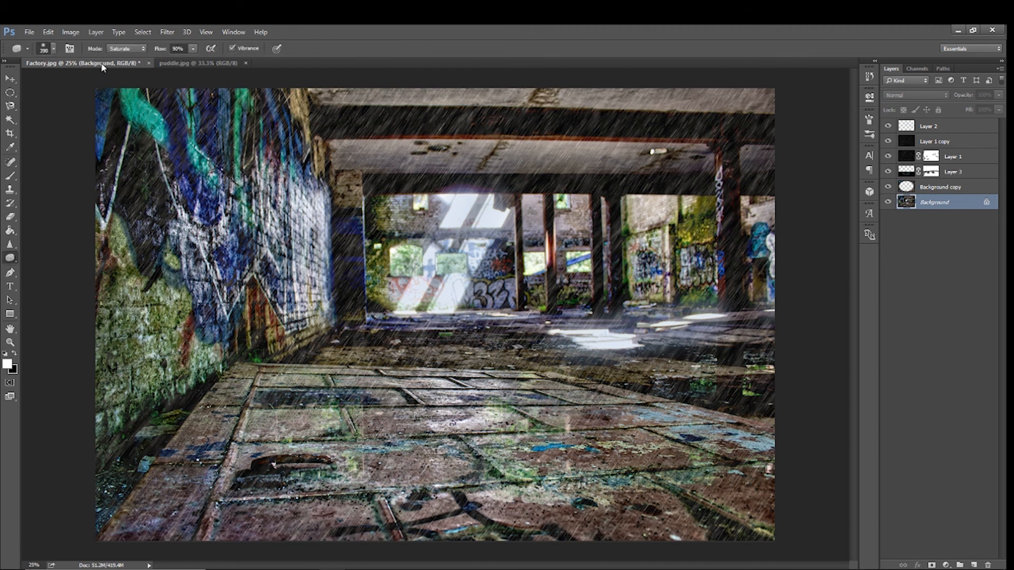
left_click(141, 49)
mouse_move(678, 235)
left_mouse_down()
mouse_move(700, 291)
mouse_move(679, 291)
mouse_move(749, 267)
mouse_move(723, 263)
left_mouse_up()
mouse_move(218, 138)
left_mouse_down()
mouse_move(237, 166)
mouse_move(218, 174)
mouse_move(184, 119)
left_mouse_up()
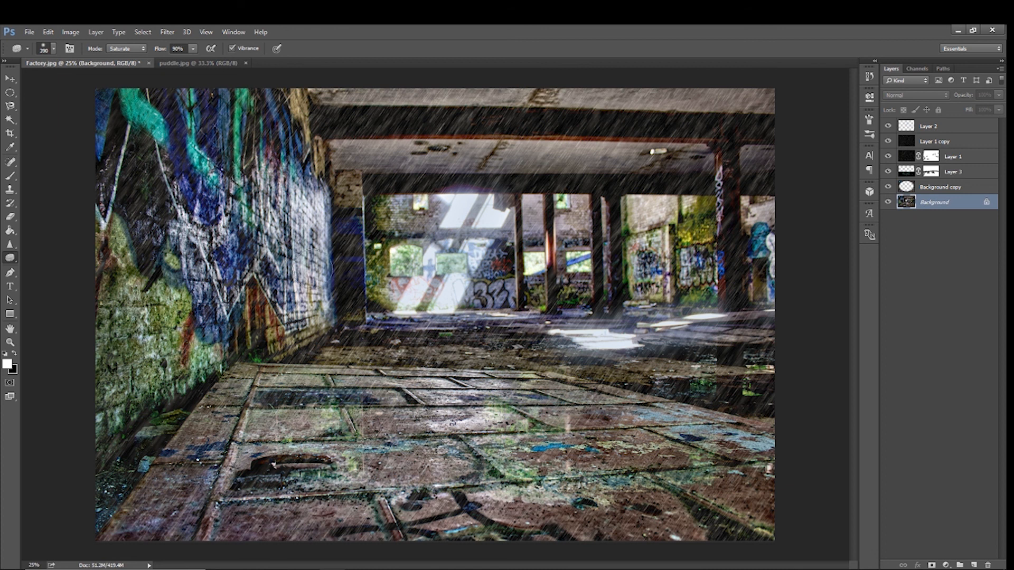